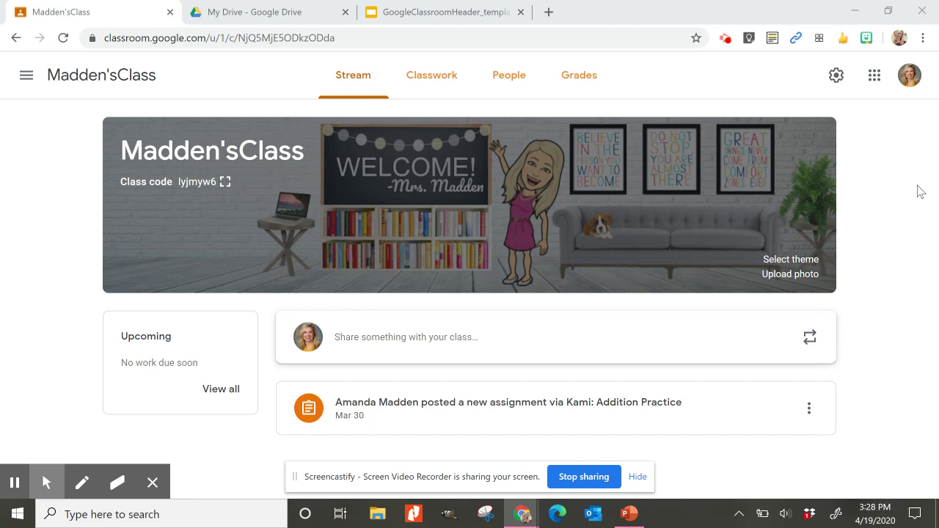
- Inspect the page code and style rules behind the Classroom banner, including the body rule, and close the inspector
right_click(475, 165)
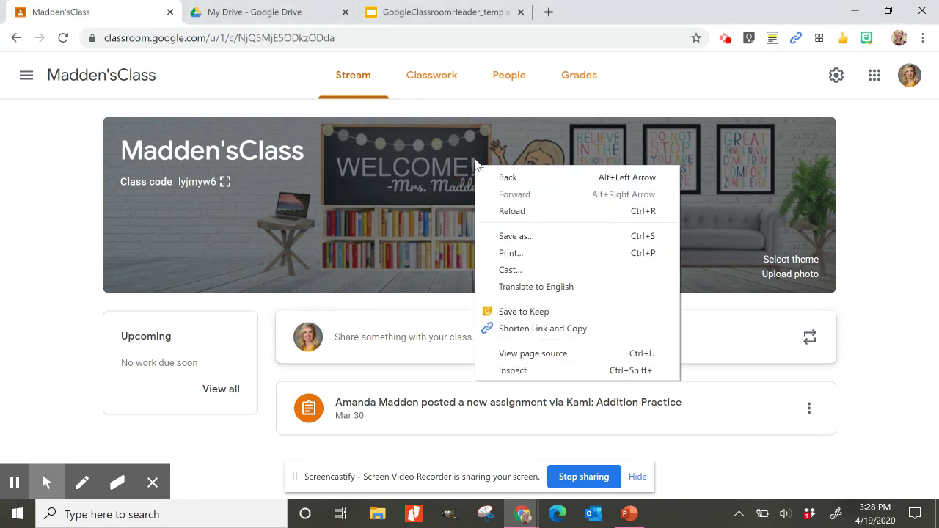
click(514, 371)
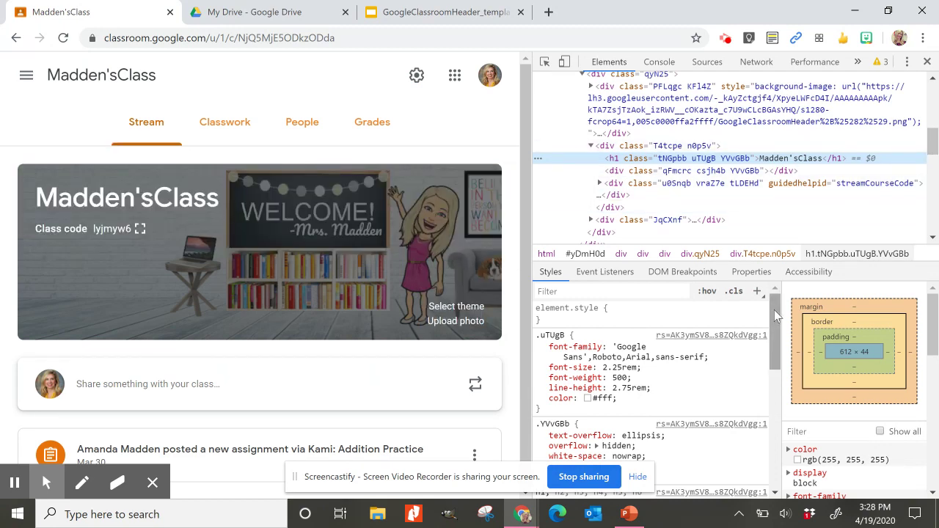
drag(774, 310, 772, 446)
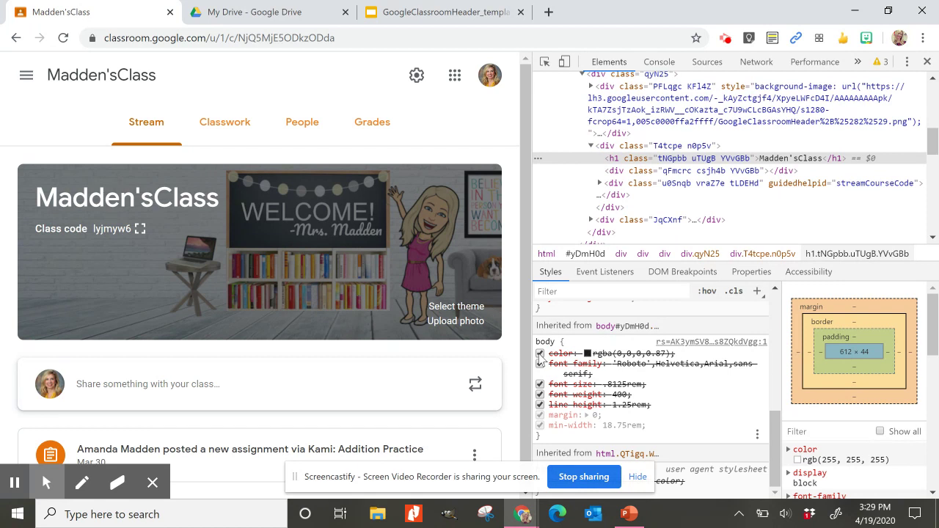
click(928, 62)
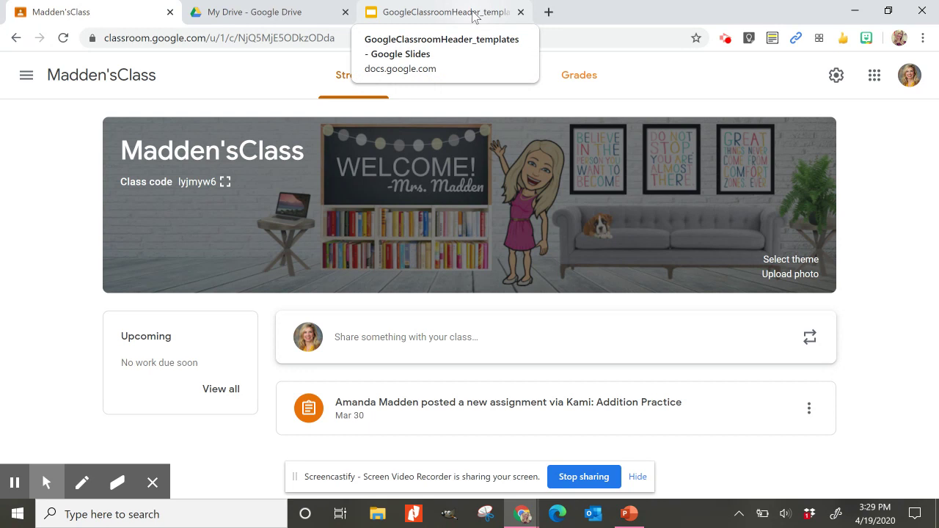
- Compare the live Classroom banner with the header design in the GoogleClassroomHeader_templates presentation
click(473, 17)
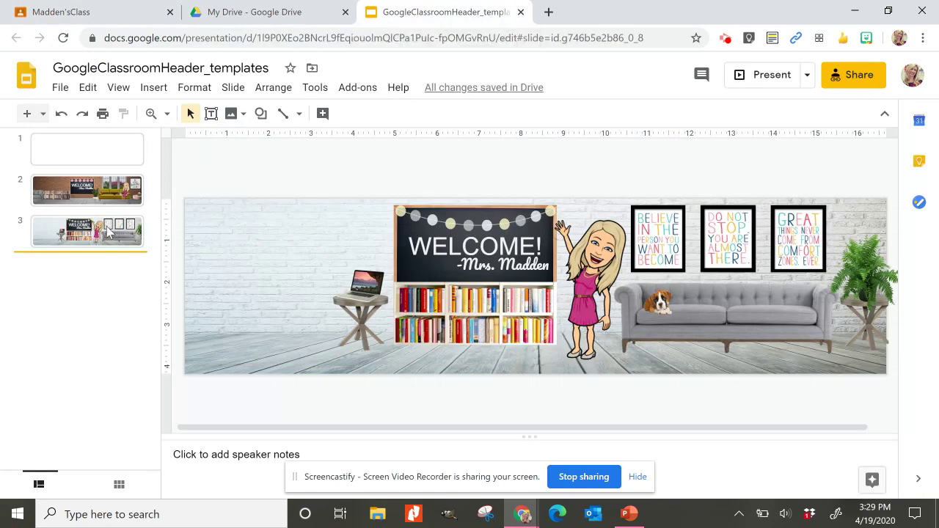
click(87, 16)
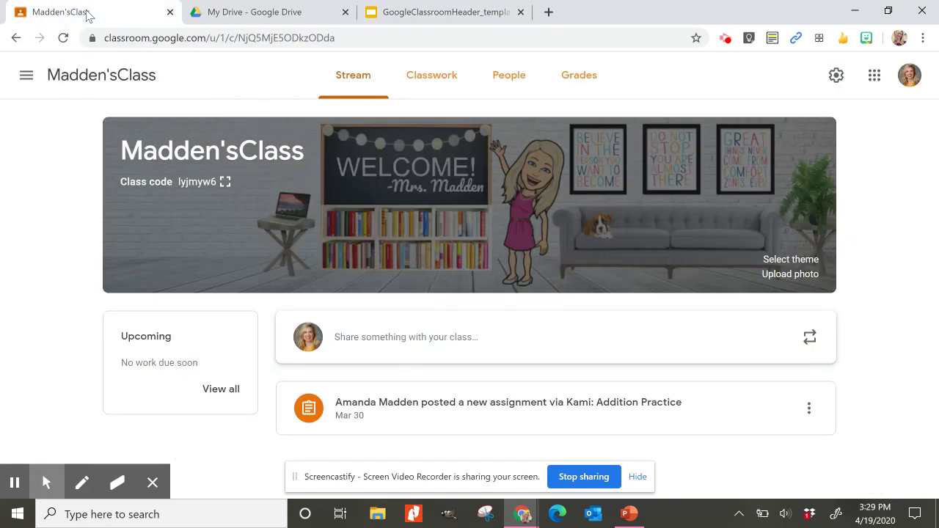
click(404, 16)
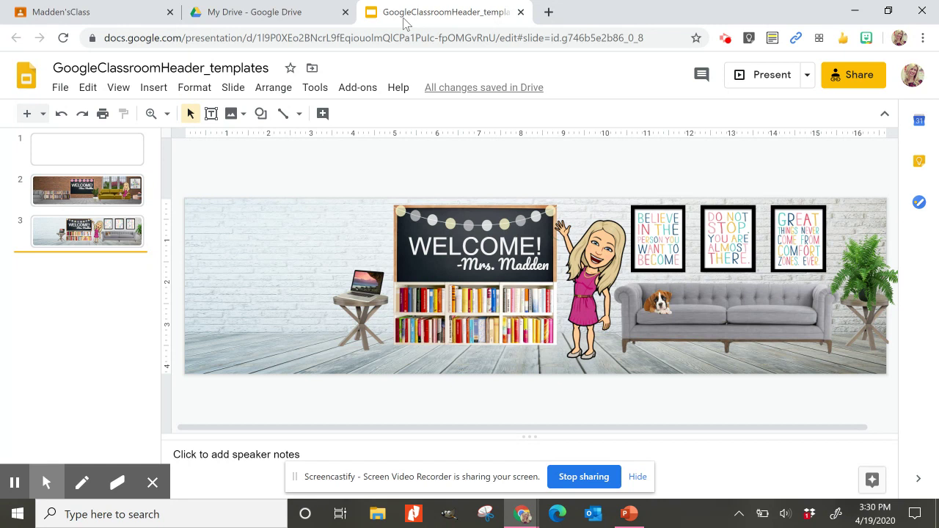
- Delete the title and text placeholders from the first slide so that it is blank
click(124, 146)
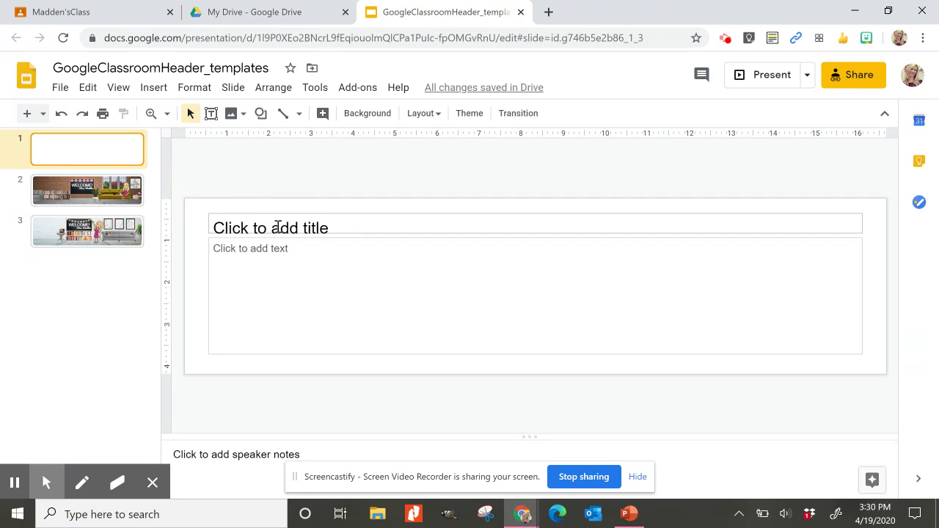
click(278, 227)
shift+click(278, 273)
key(Delete)
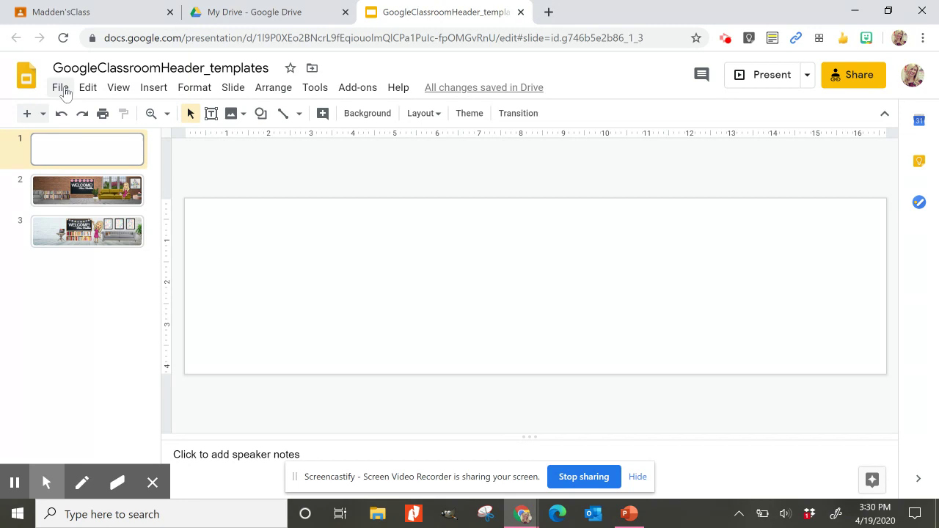
- Apply a custom page size of 16.67 × 4.17 inches to the presentation
click(63, 93)
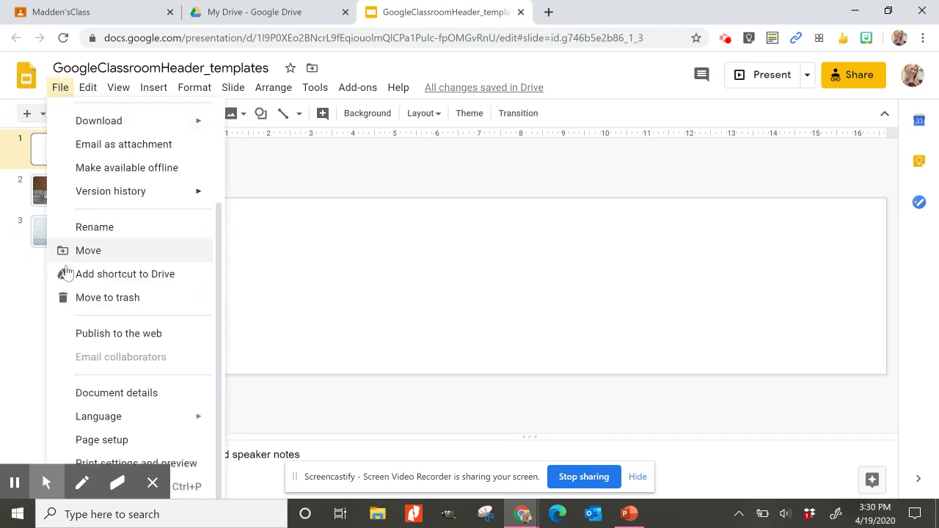
click(221, 292)
click(116, 441)
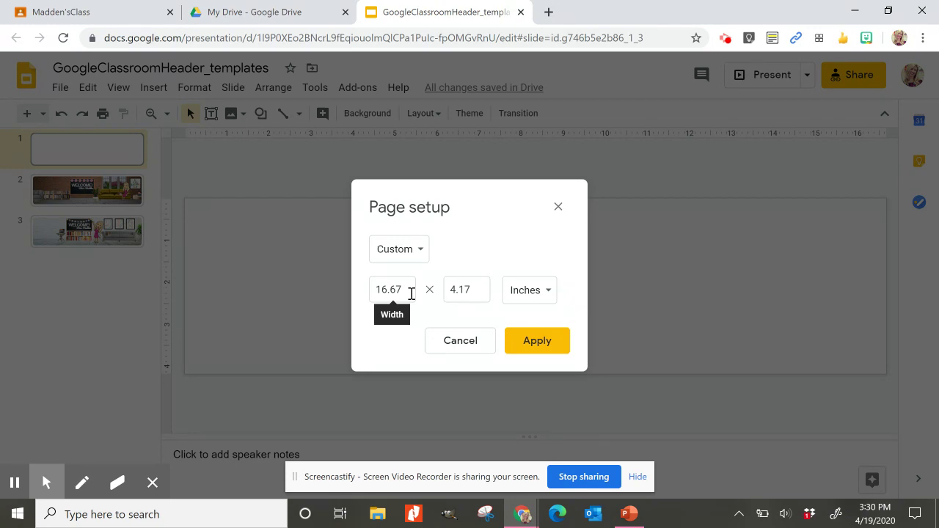
click(417, 255)
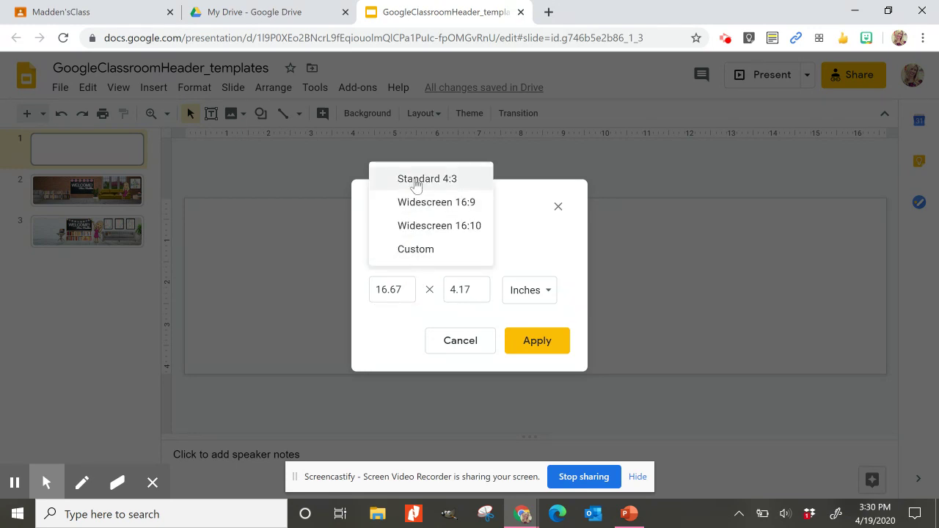
click(415, 249)
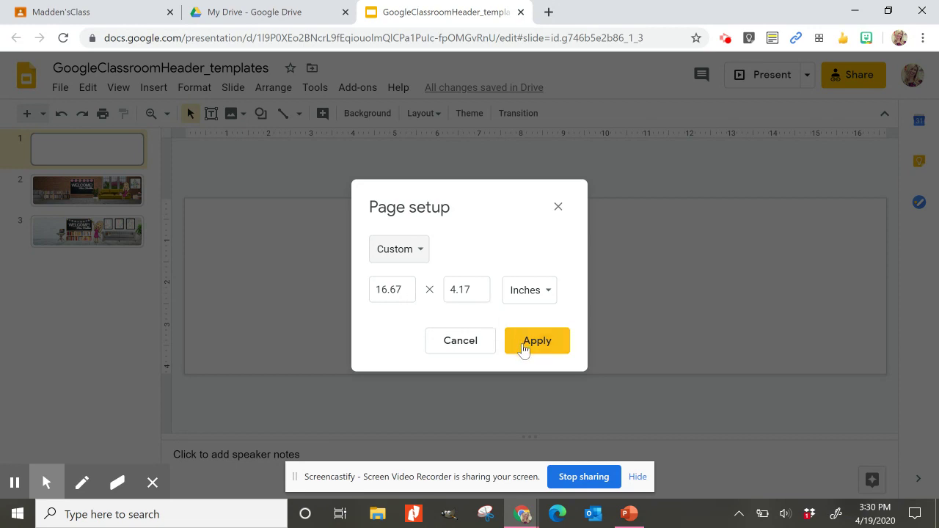
click(537, 340)
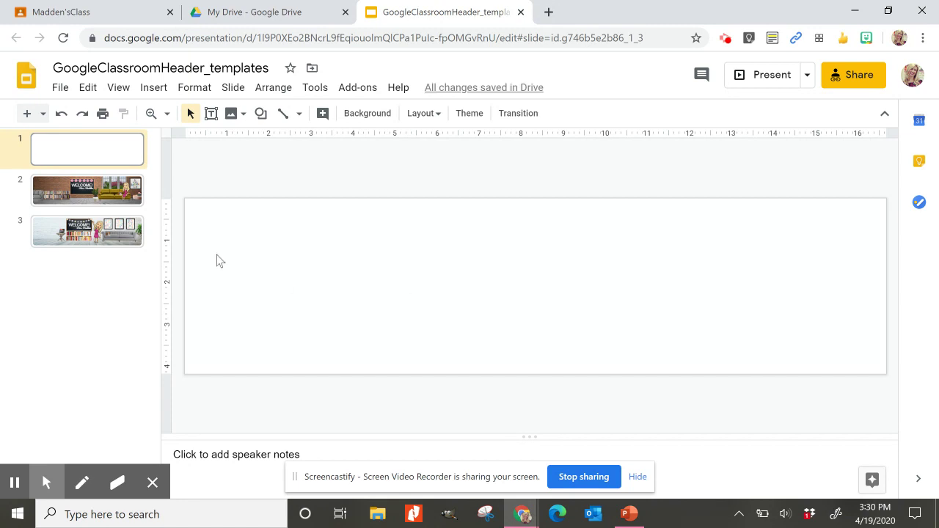
- Review the finished sample headers on slides 2 and 3 and return to the blank first slide
click(133, 208)
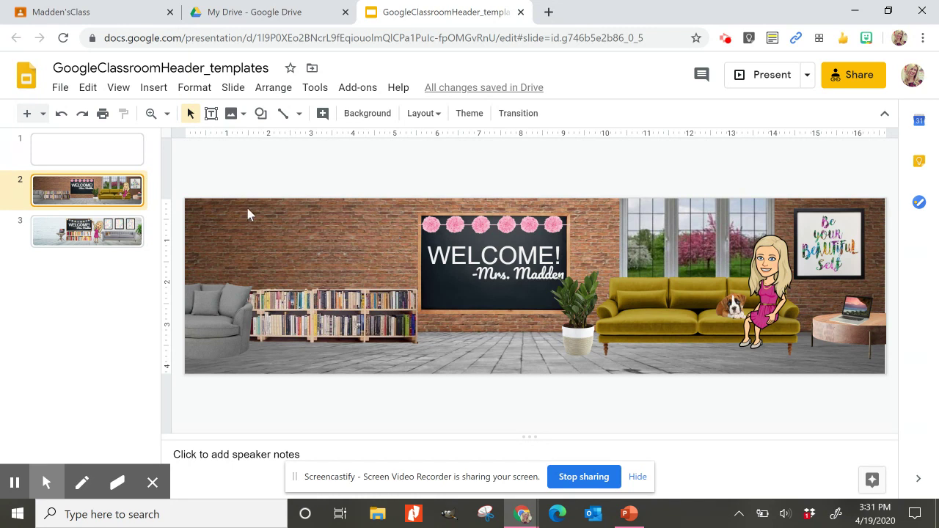
click(137, 238)
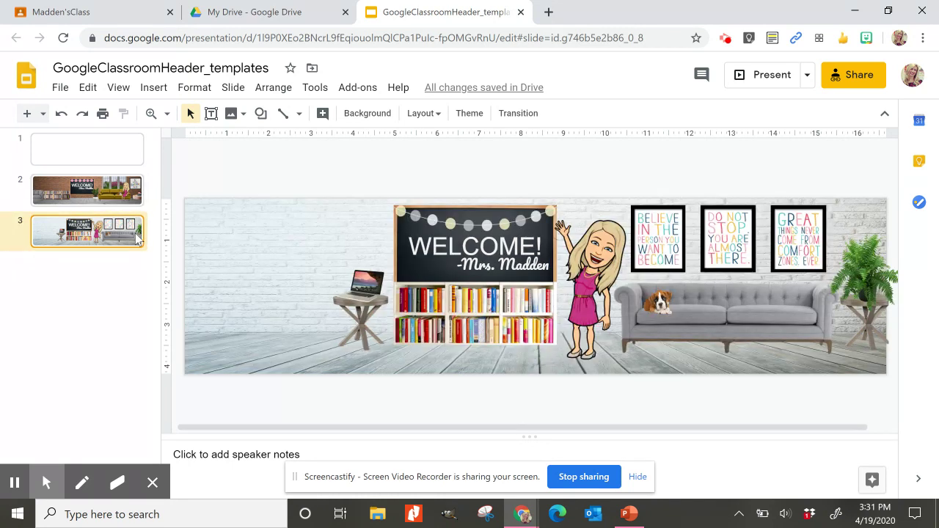
click(115, 158)
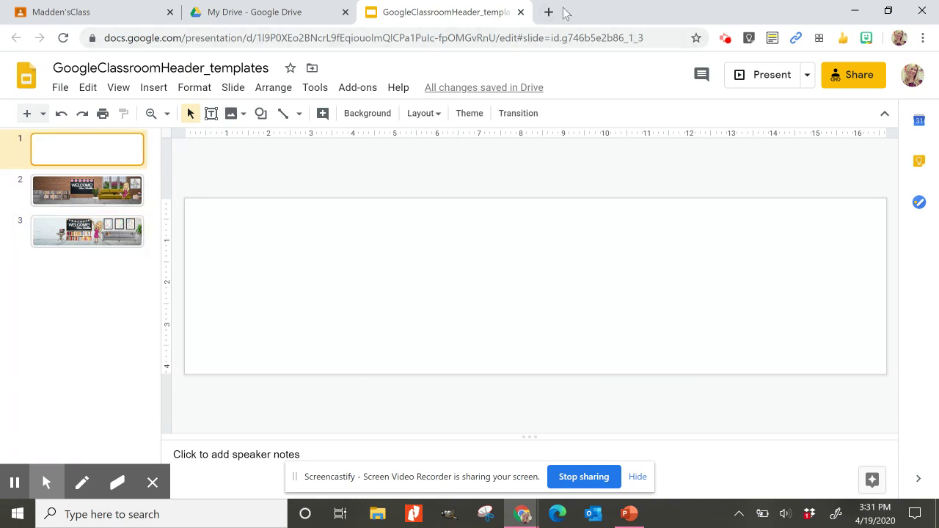
click(116, 197)
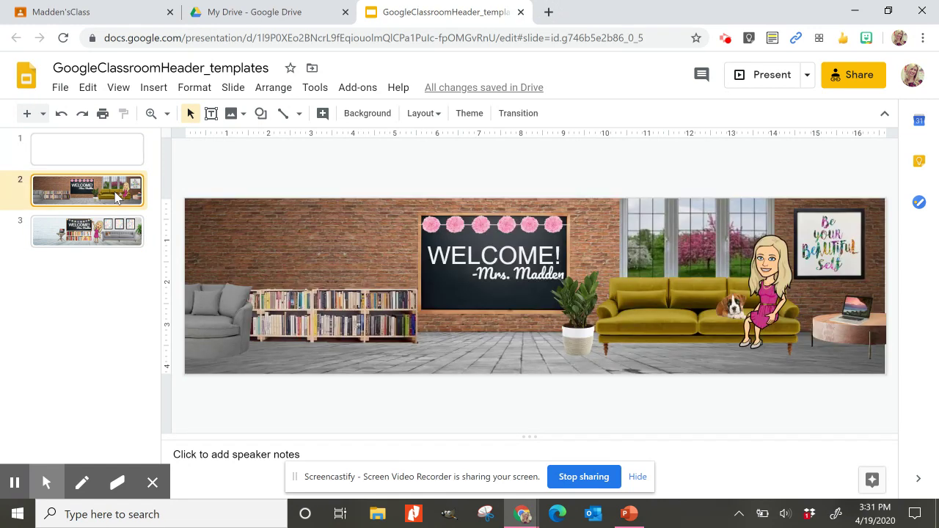
click(125, 156)
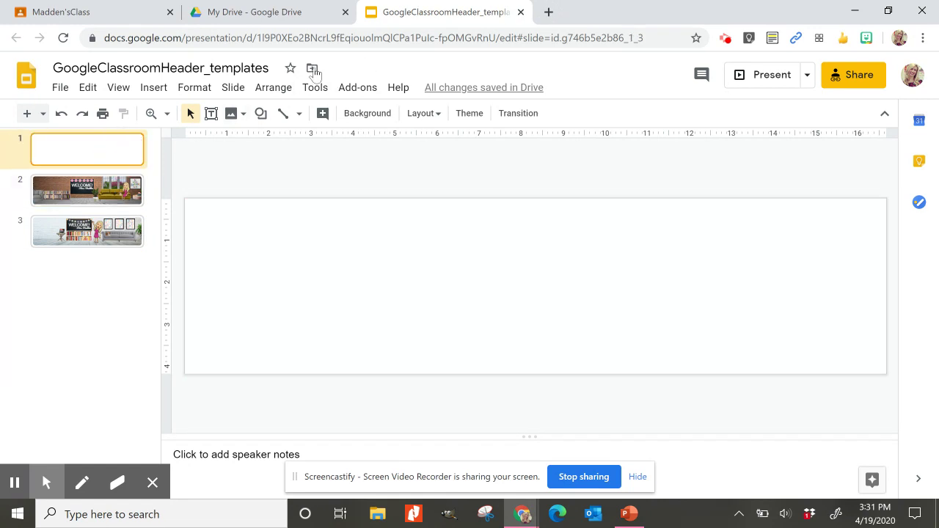
- Search Google in a new tab for "brick wall with floor" and look through the image results
click(549, 12)
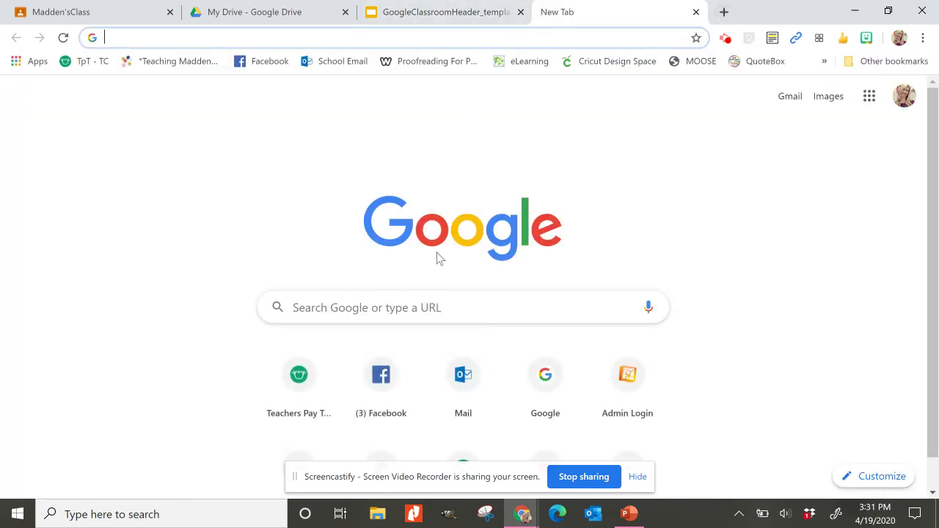
click(440, 300)
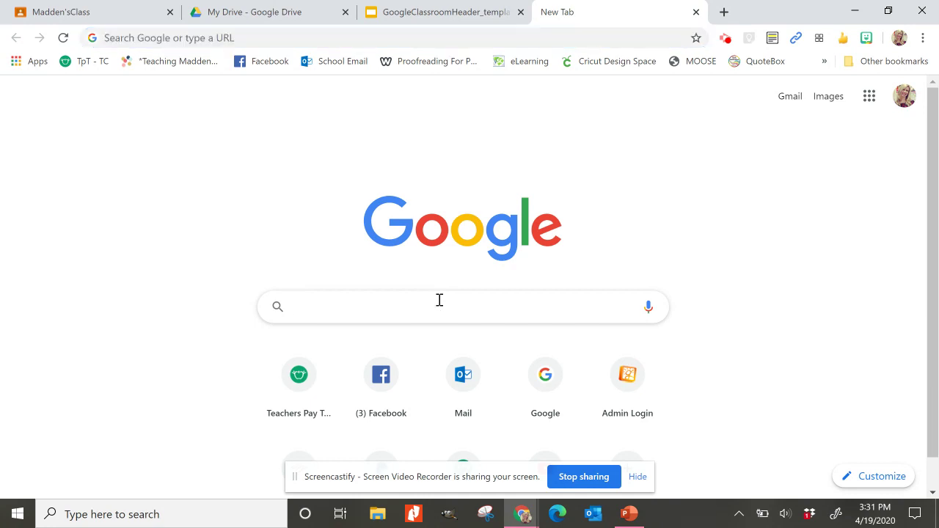
text(brick wall with floor)
key(Return)
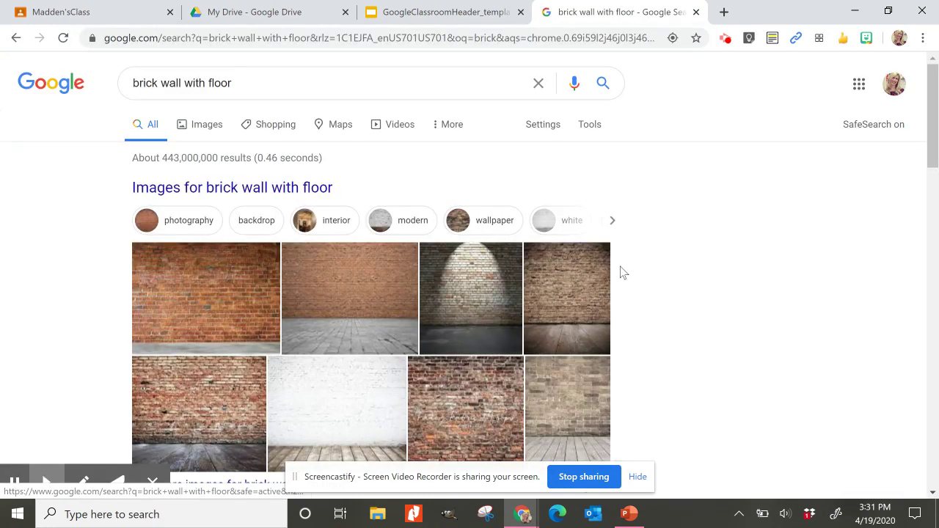
drag(935, 111, 936, 137)
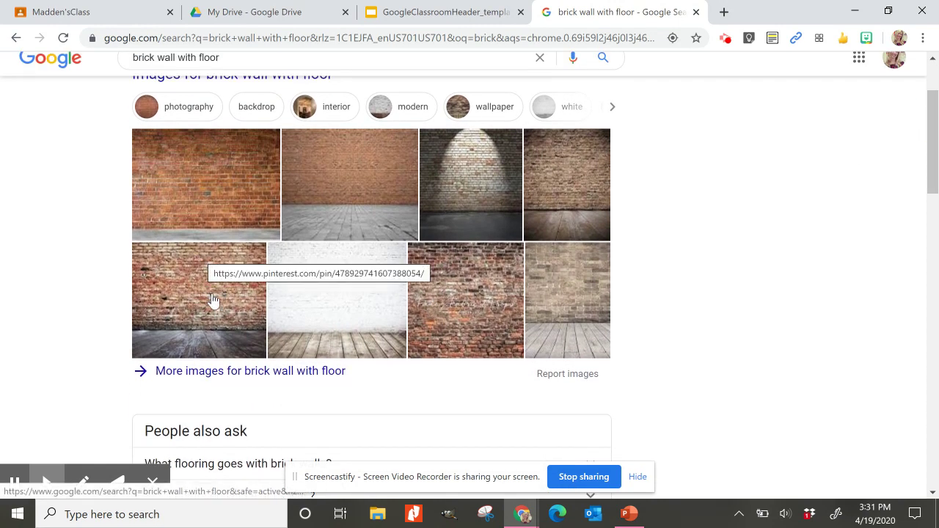
- Save the dark red brick wall with floor image from the results to the Desktop as "brick"
click(204, 217)
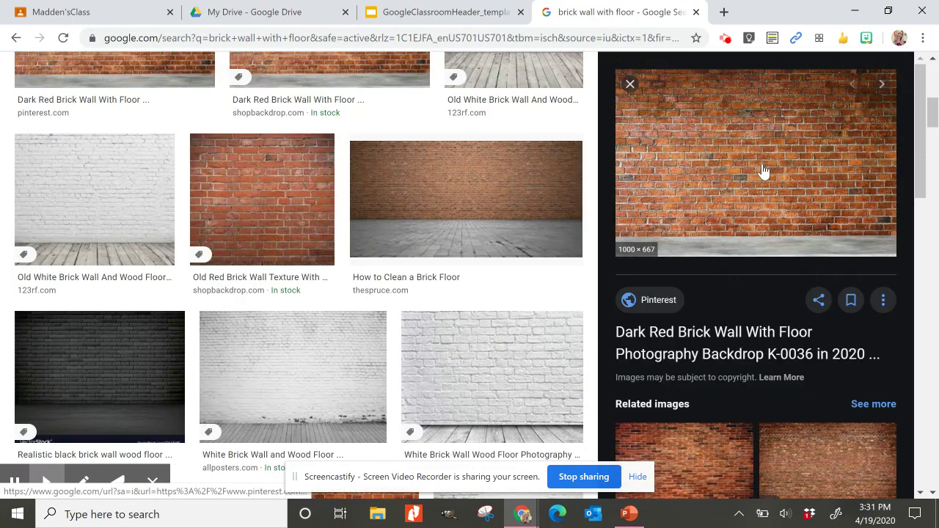
right_click(763, 171)
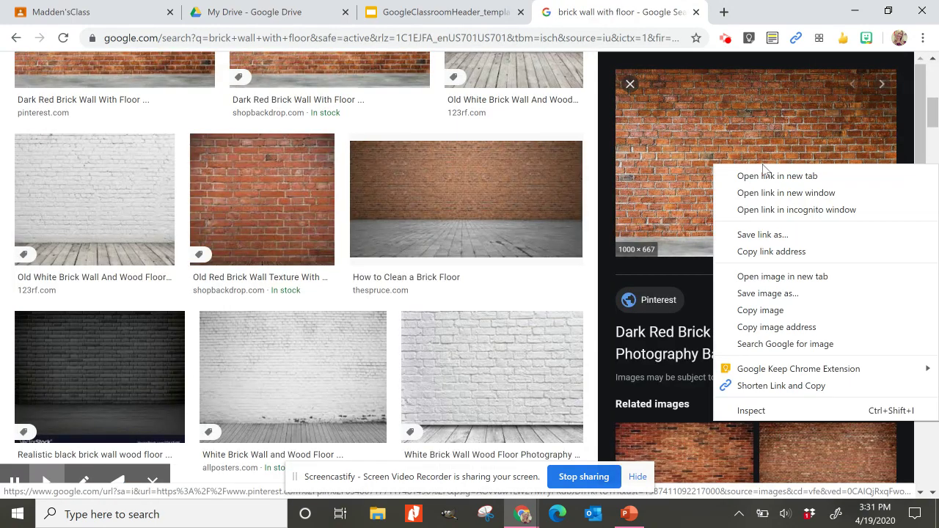
click(785, 294)
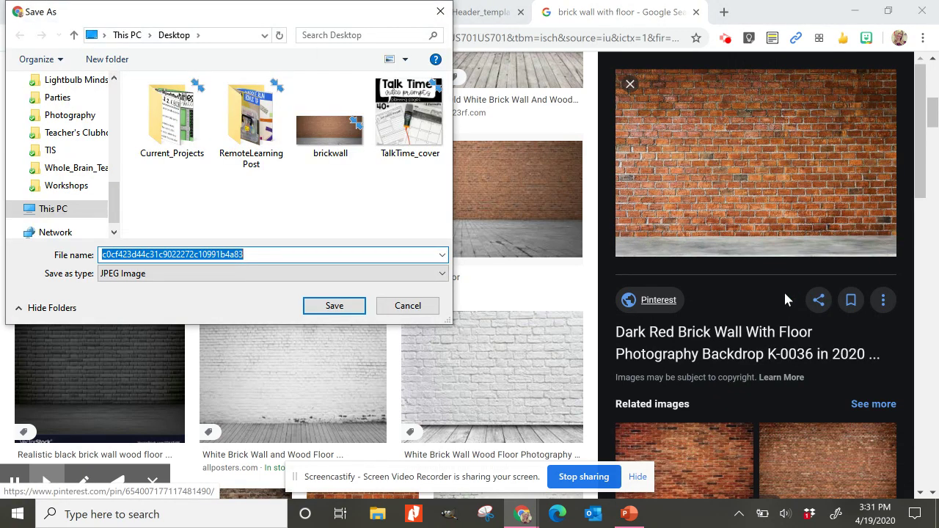
text(brick)
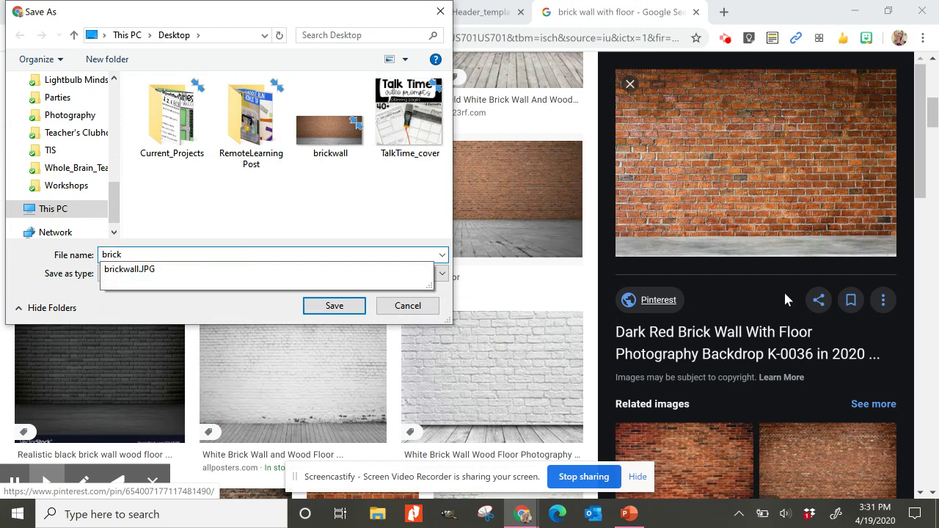
key(Return)
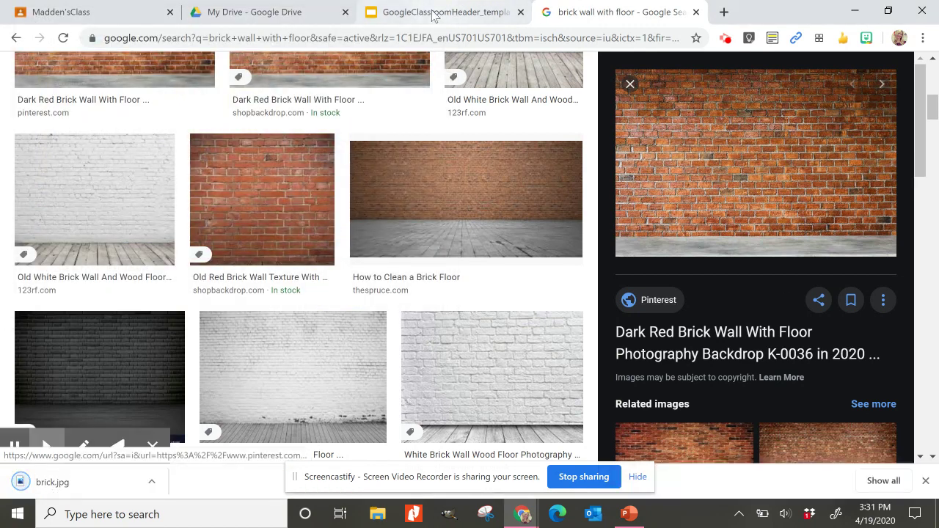
- In the header presentation, set the blank first slide's background to the "brick" image from the Desktop
click(438, 14)
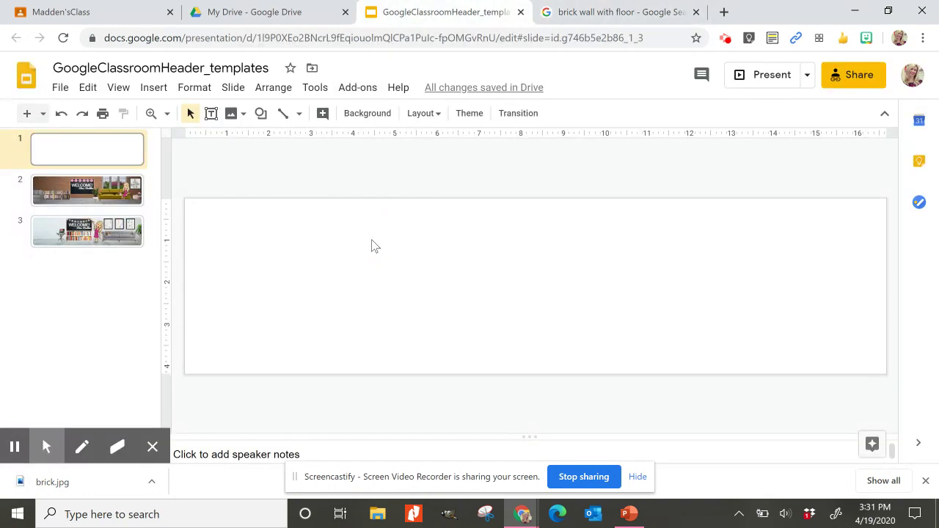
right_click(371, 246)
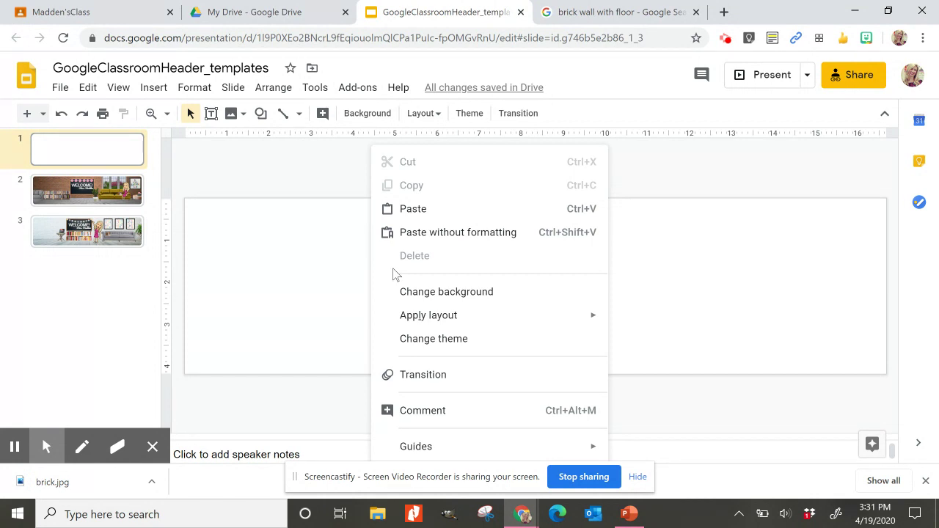
click(449, 293)
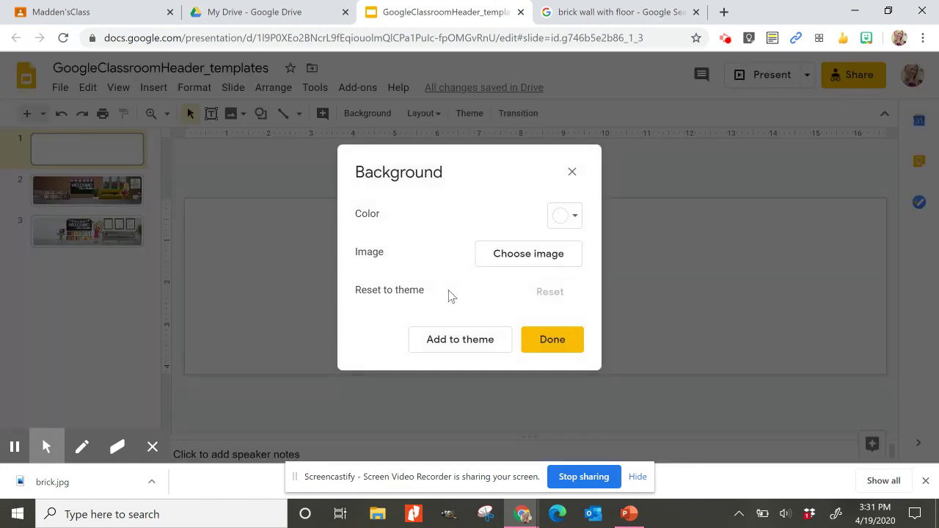
click(505, 269)
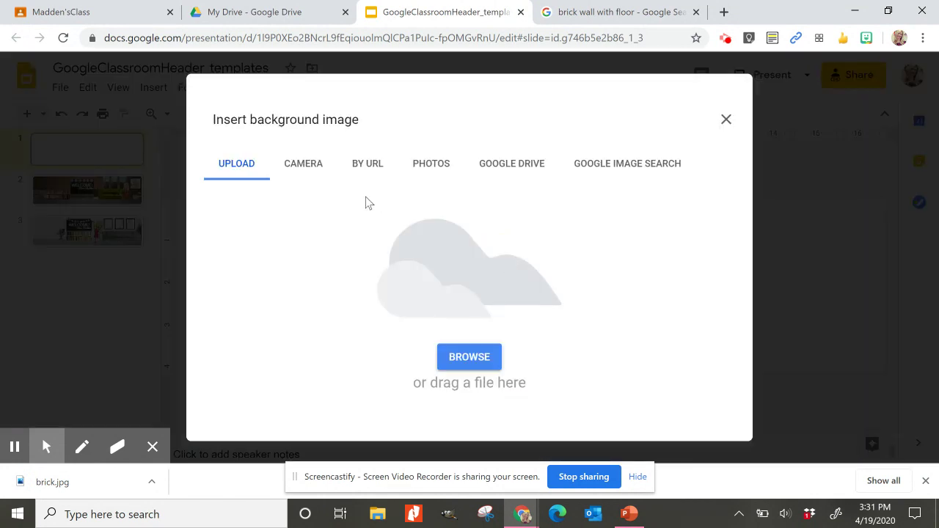
click(469, 358)
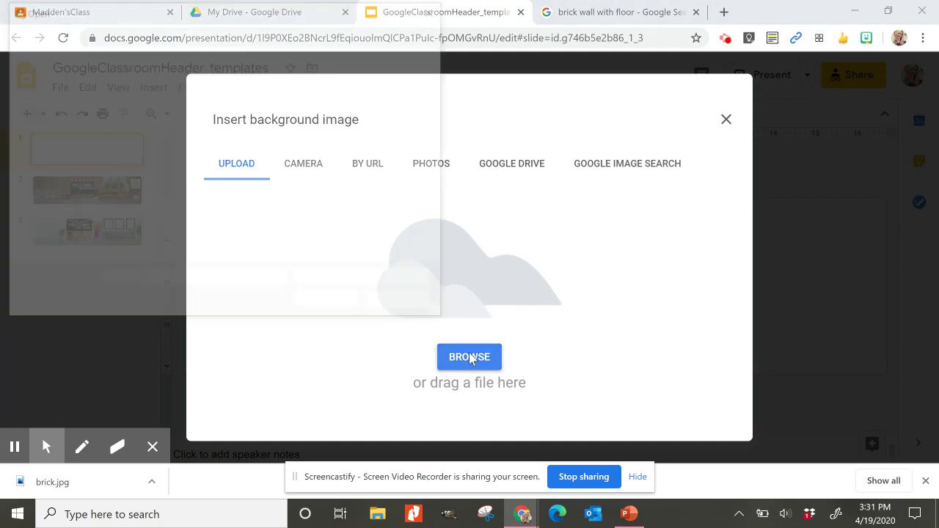
click(171, 219)
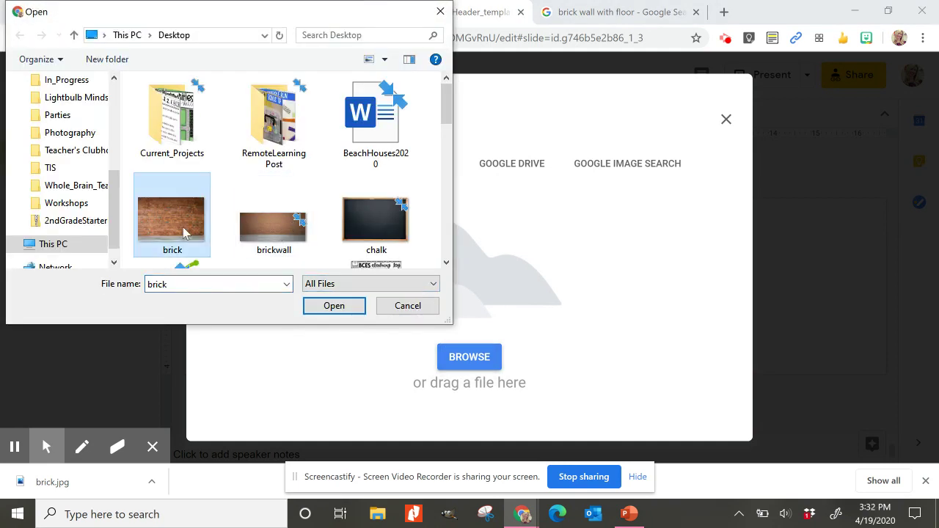
click(331, 306)
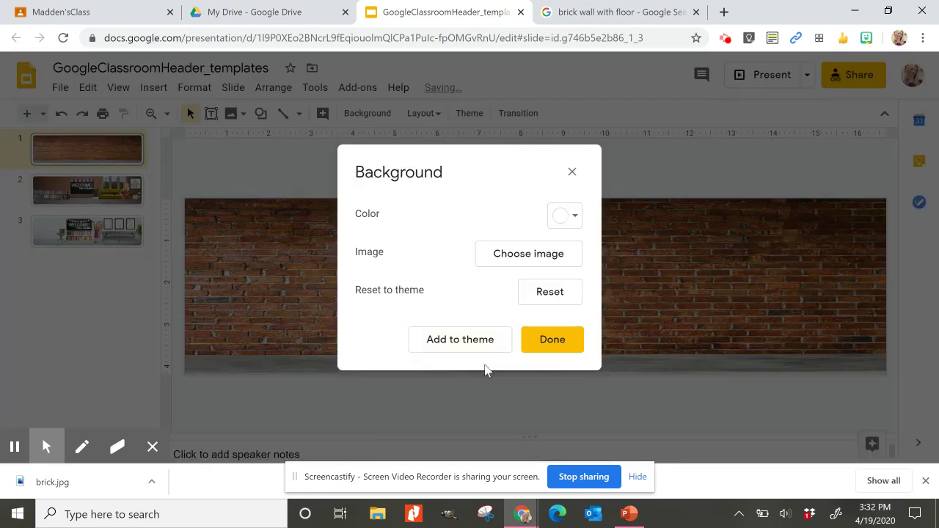
click(546, 341)
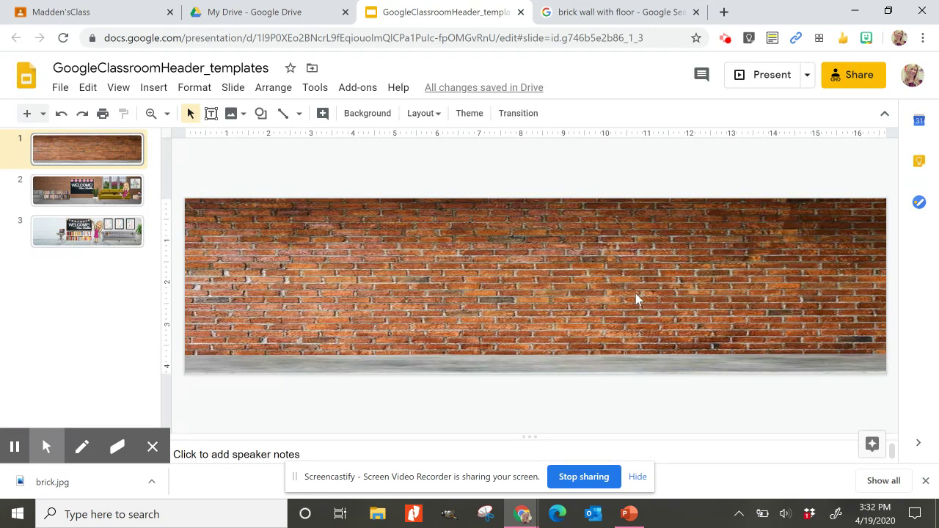
- Replace the first slide's background with the "brickwall" image from the Desktop
right_click(464, 292)
mouse_move(510, 314)
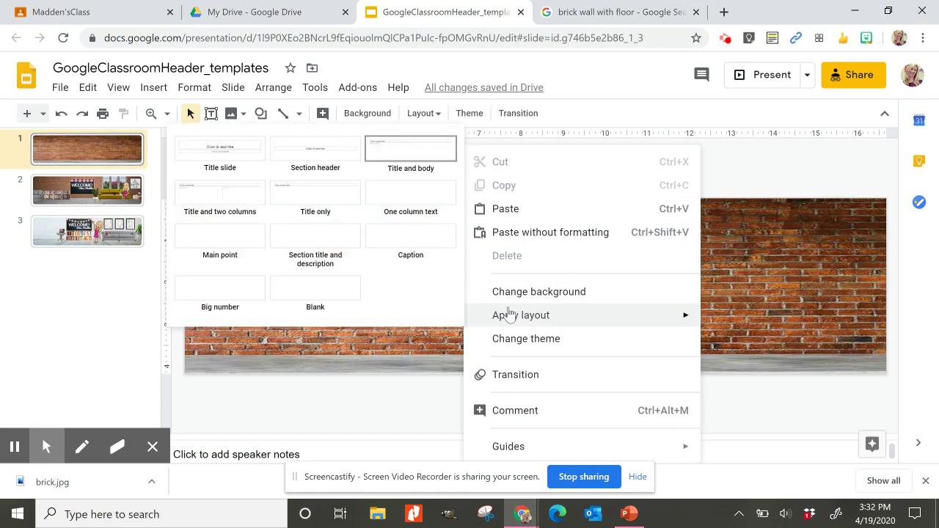
click(544, 294)
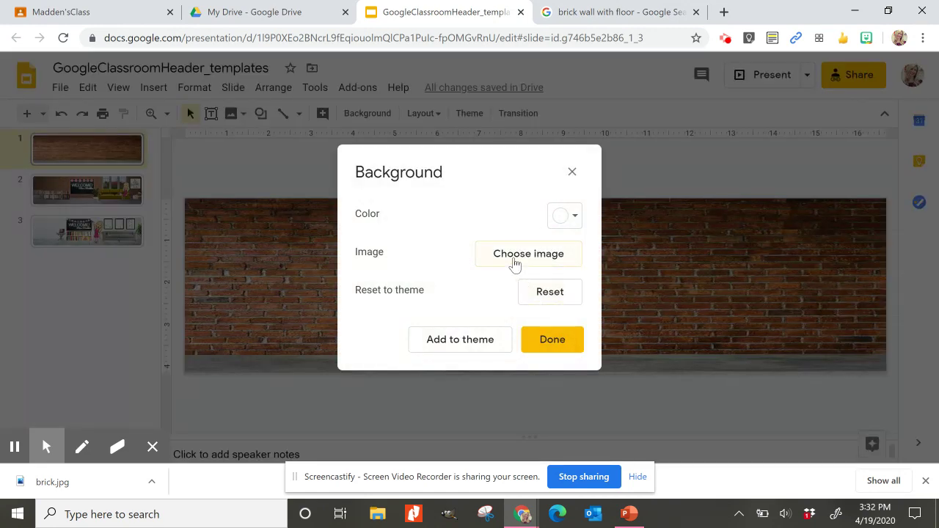
click(514, 258)
click(469, 359)
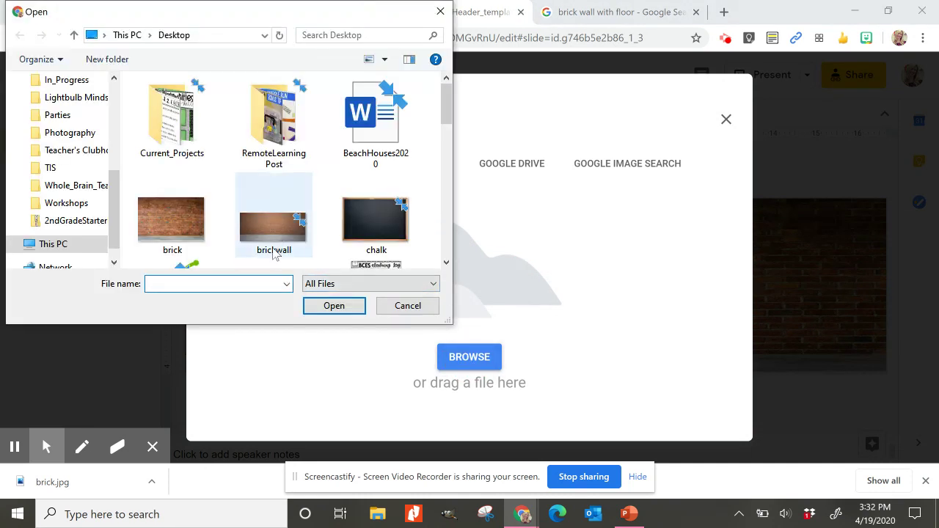
click(272, 212)
click(336, 308)
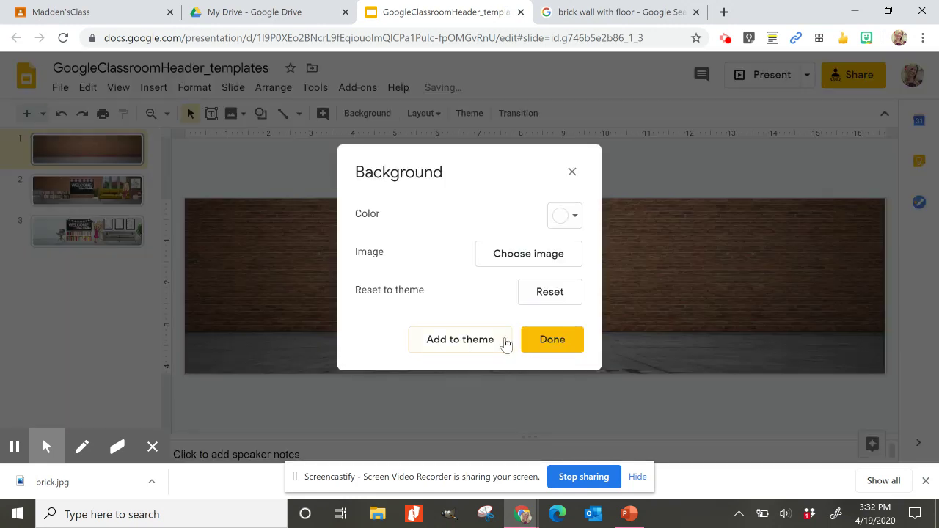
click(545, 342)
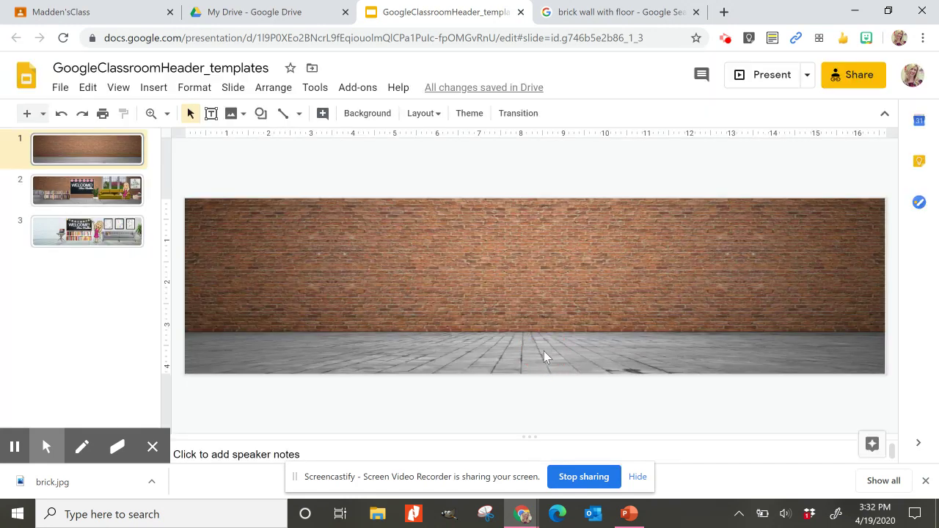
- Compare the first slide's brick background with the finished sample header on slide 2, ending on the first slide
click(120, 197)
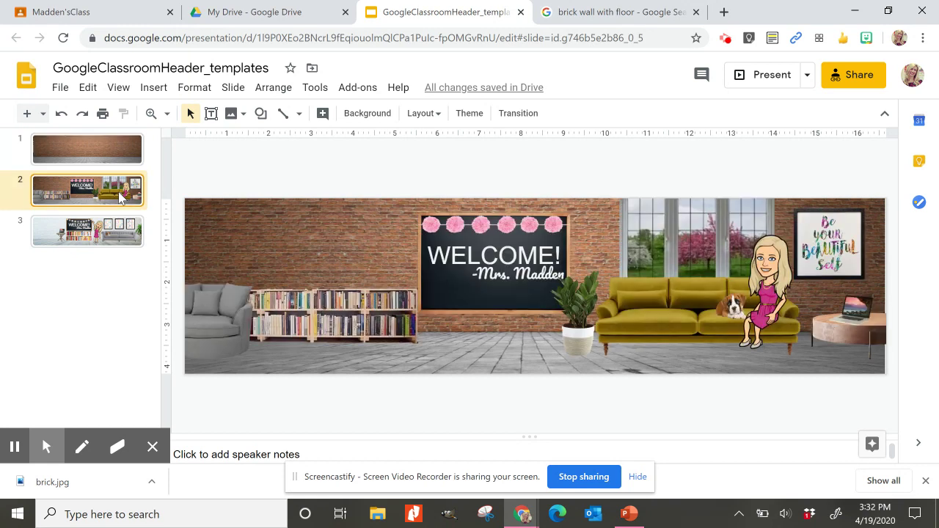
click(106, 148)
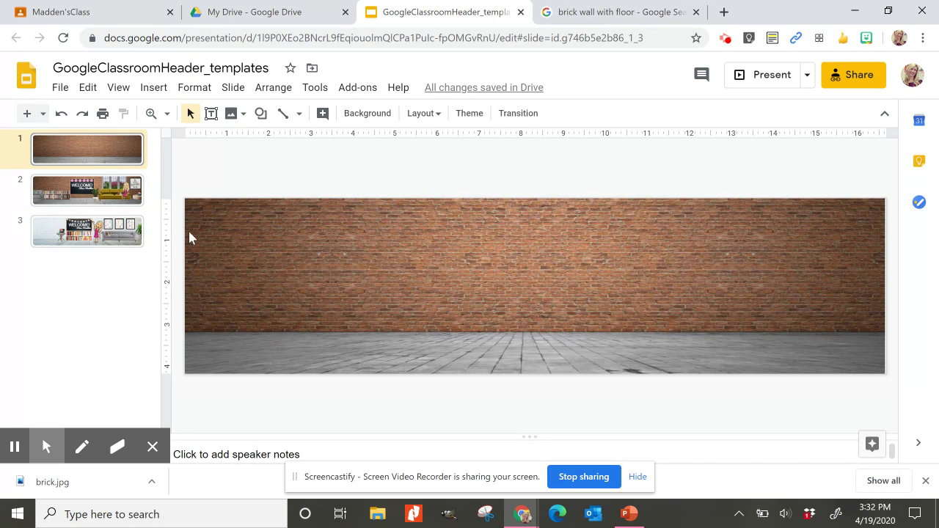
click(118, 205)
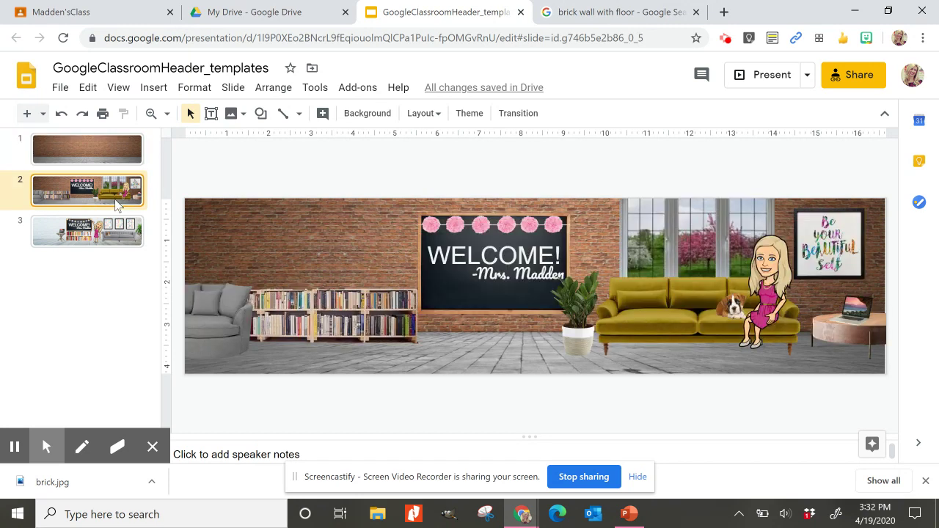
click(105, 160)
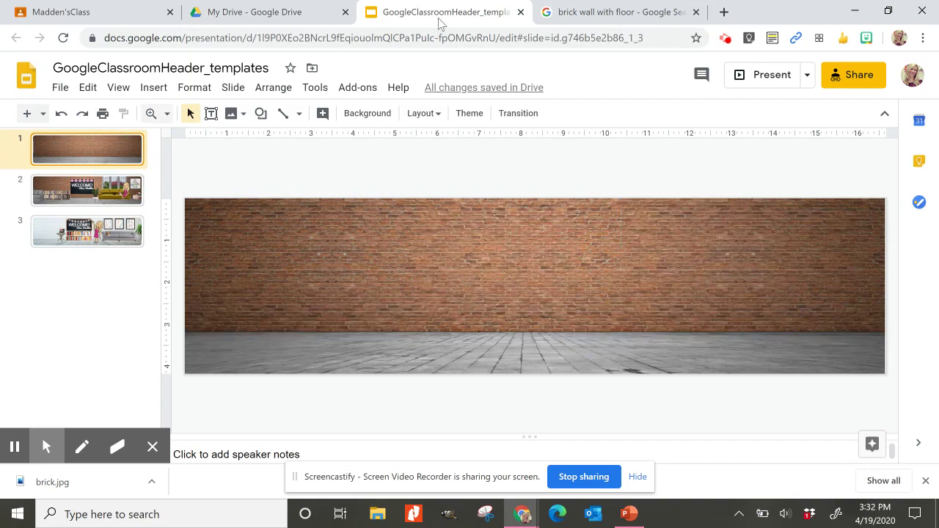
- Return to the Google image results and search for "velvet sofa" instead
click(629, 11)
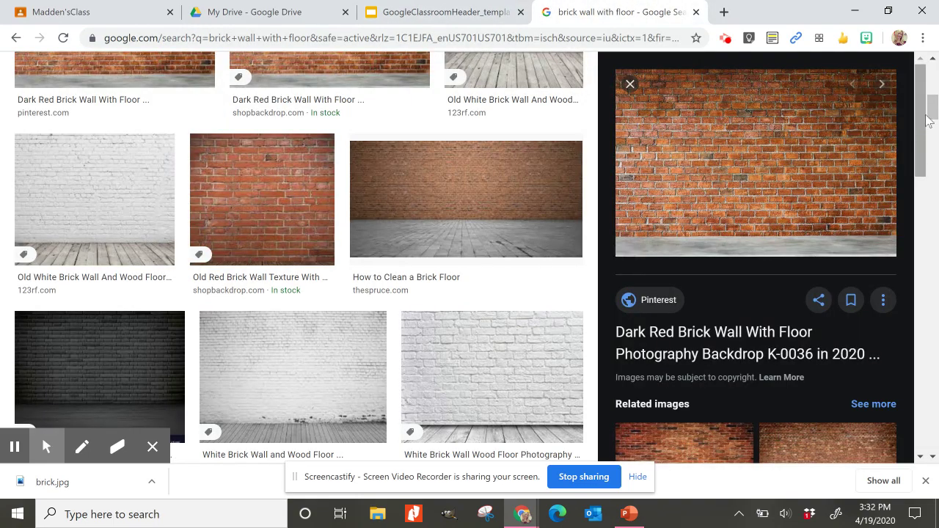
drag(935, 109, 935, 66)
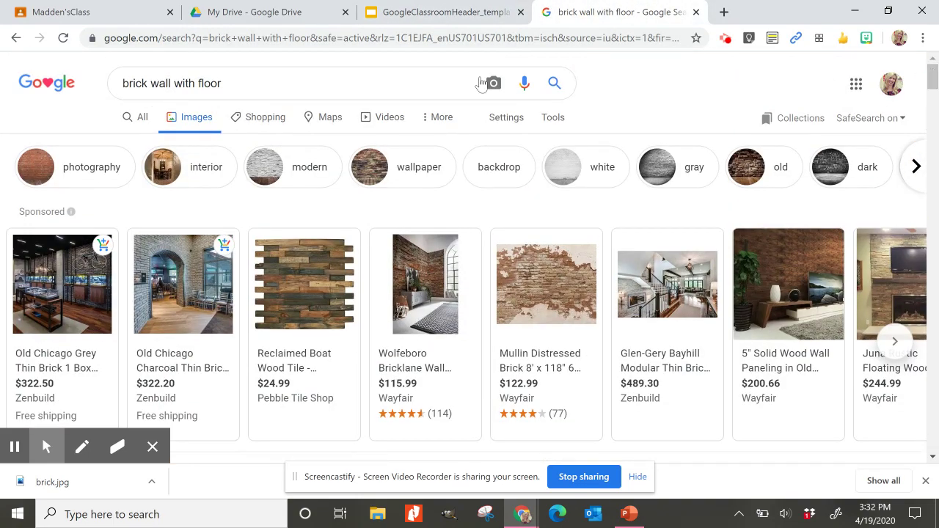
drag(416, 87, 64, 80)
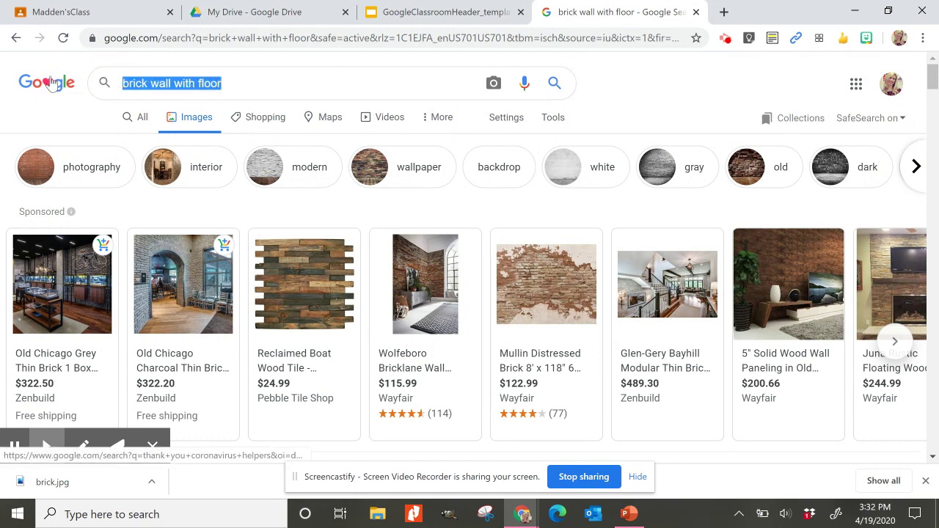
text(velvet )
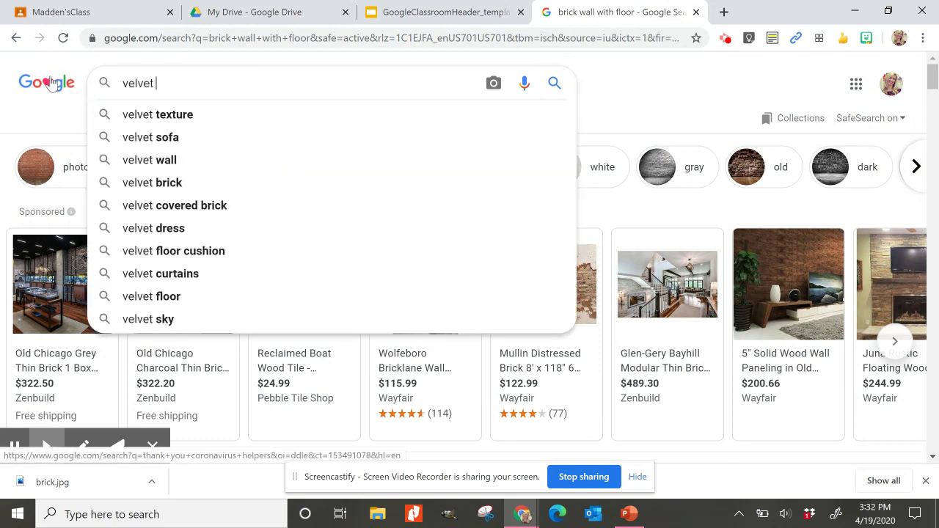
text(sofa)
key(Return)
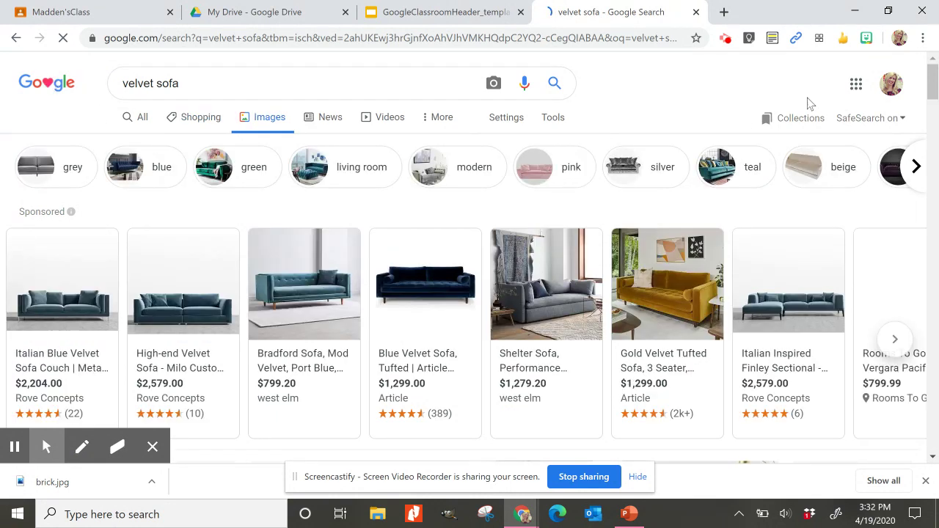
- Find the blue Sven velvet sofa from Article, open its product page and copy the sofa image
drag(933, 79, 933, 98)
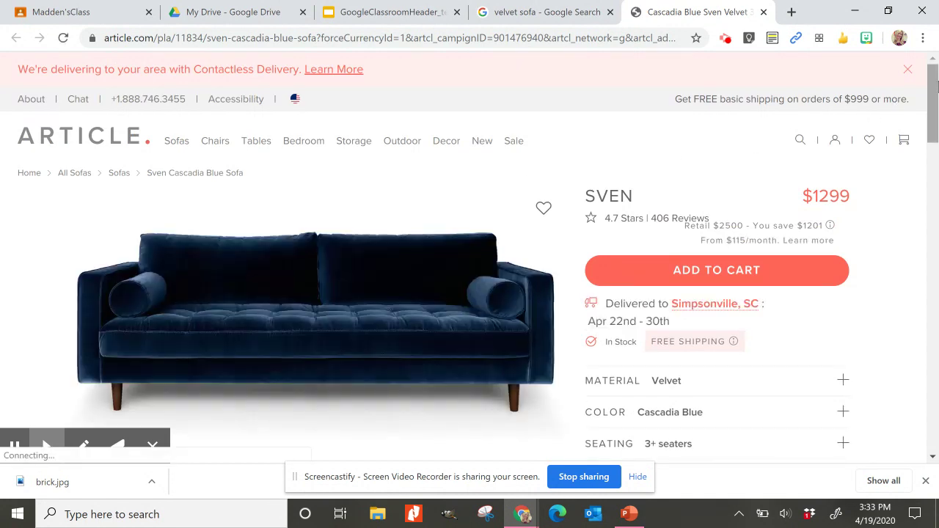
scroll(933, 85, down, 1)
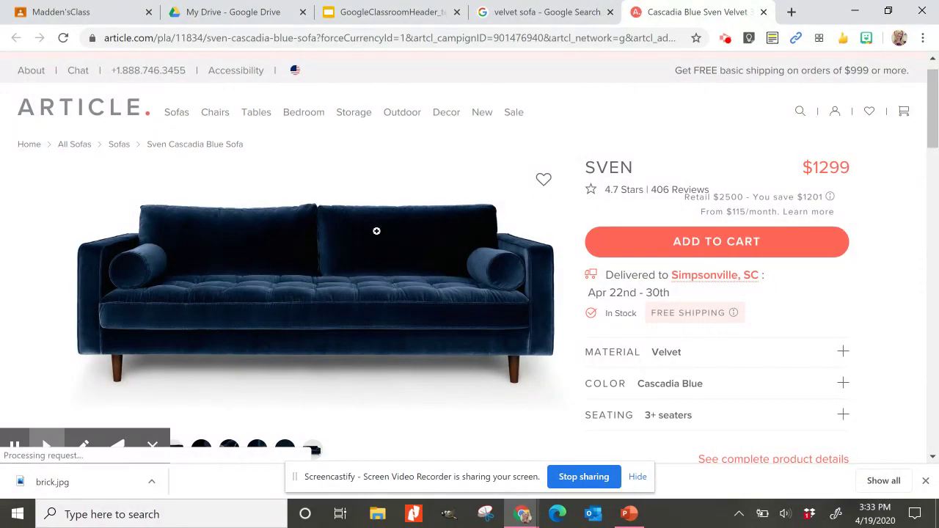
right_click(281, 277)
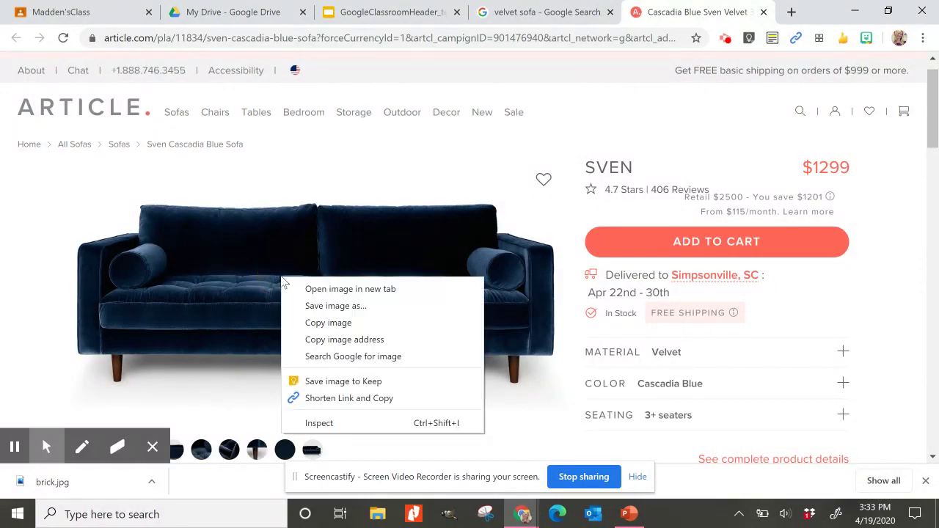
click(329, 323)
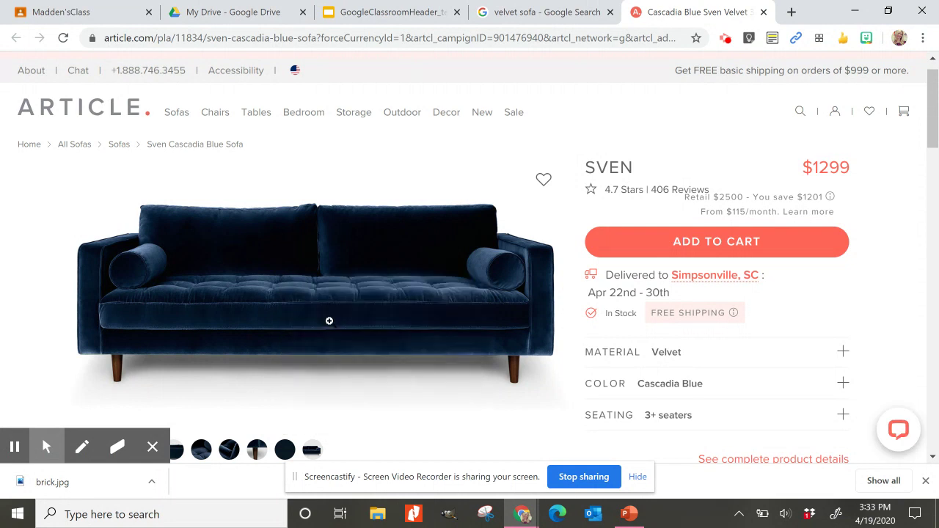
- Switch to PowerPoint and delete the green sofa and chalkboard pictures from the slide
click(628, 514)
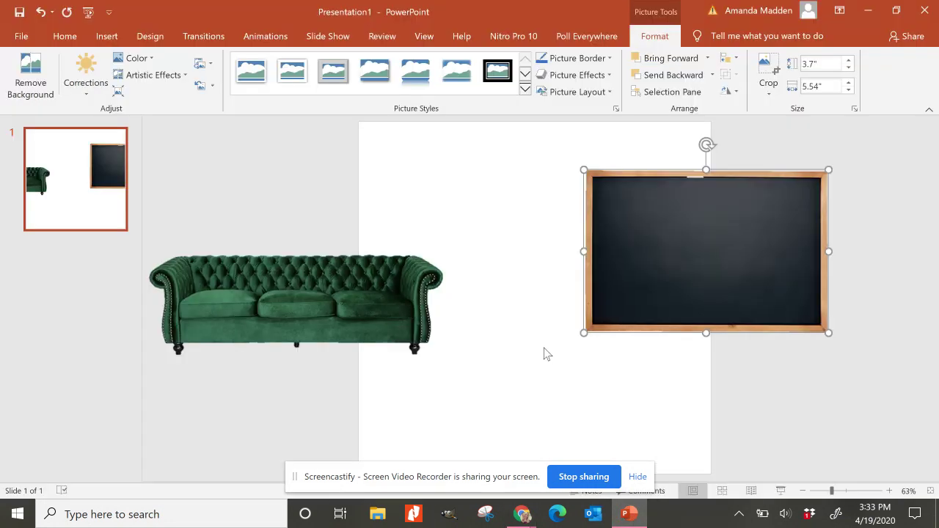
click(362, 276)
shift+click(694, 227)
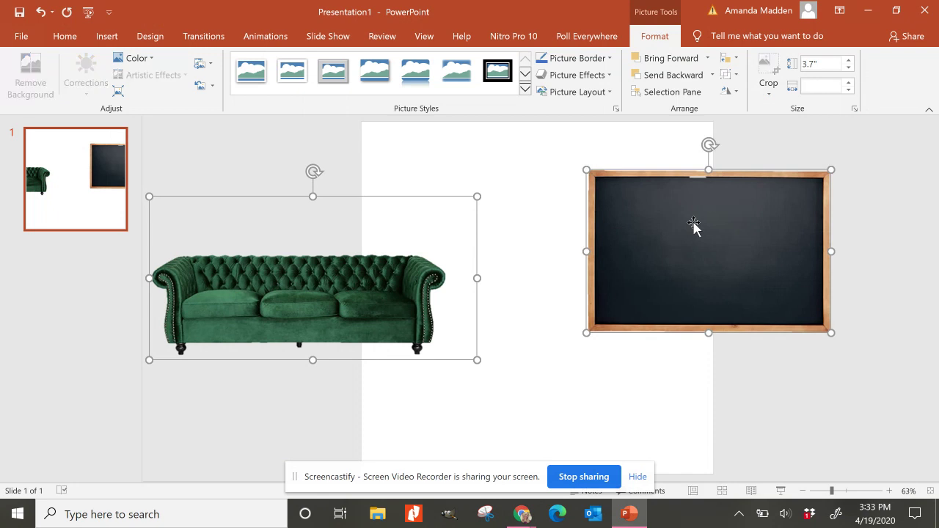
key(Delete)
- Paste the copied blue sofa image onto the empty slide and position it overlapping the slide's left edge
key(ctrl+v)
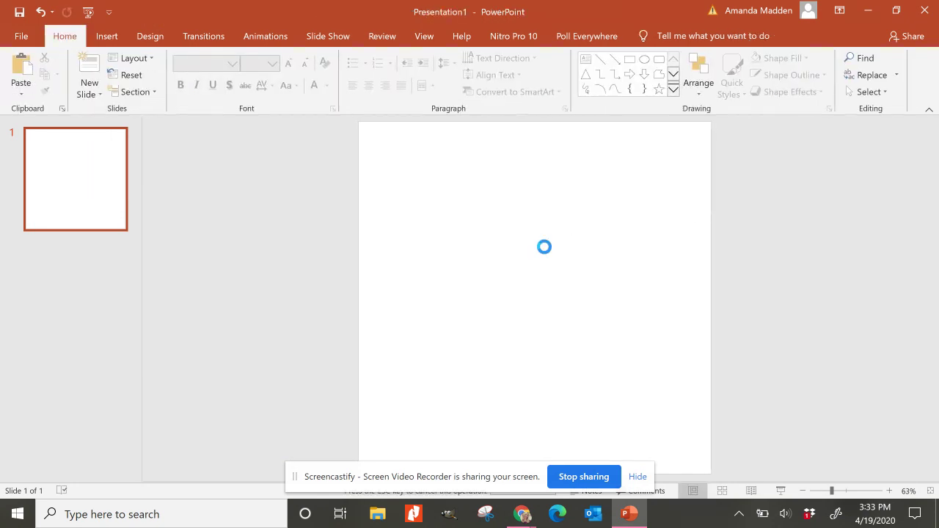
drag(457, 287, 295, 278)
drag(426, 286, 457, 275)
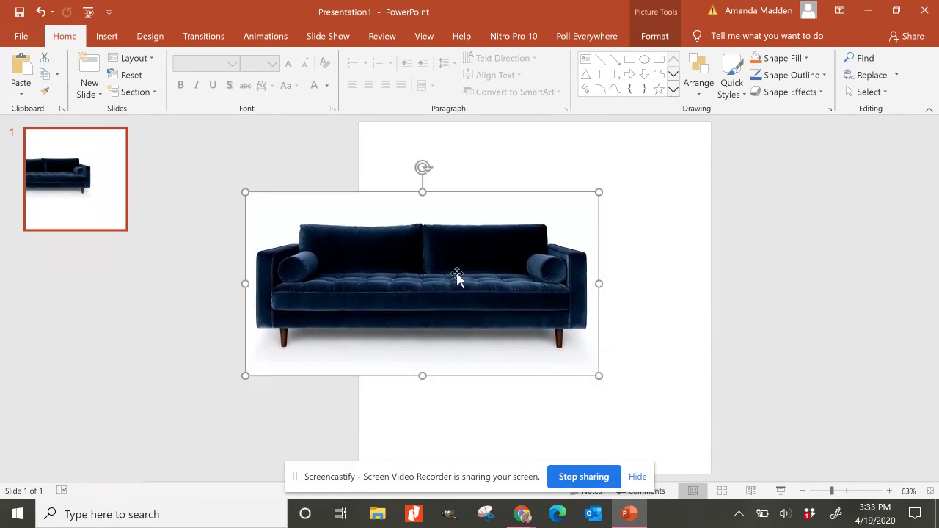
- Remove the blue sofa picture's background, expanding the removal area to the picture's full extent so both armrests are kept
double_click(456, 276)
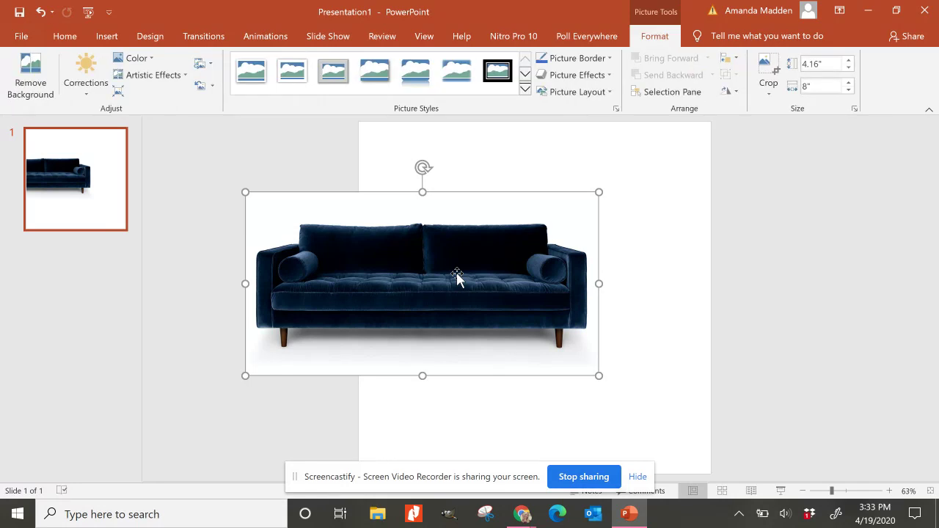
click(30, 74)
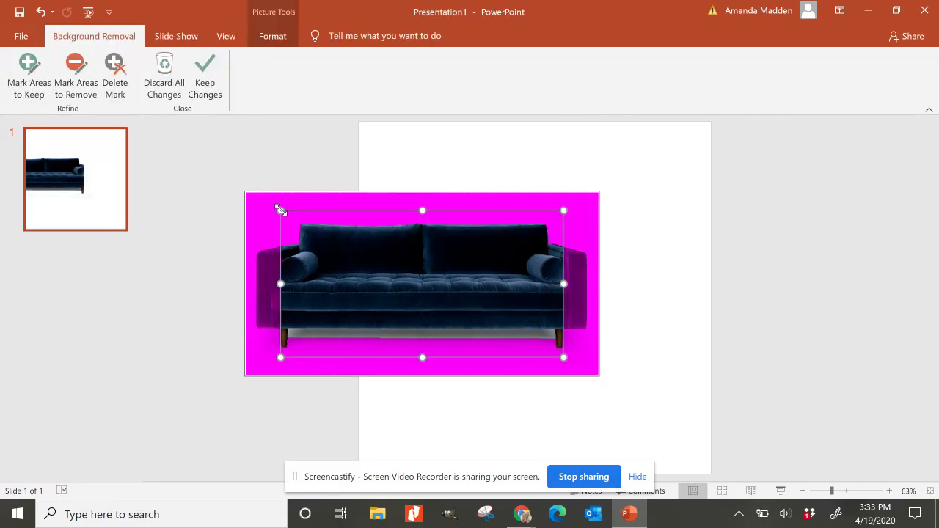
drag(280, 210, 246, 199)
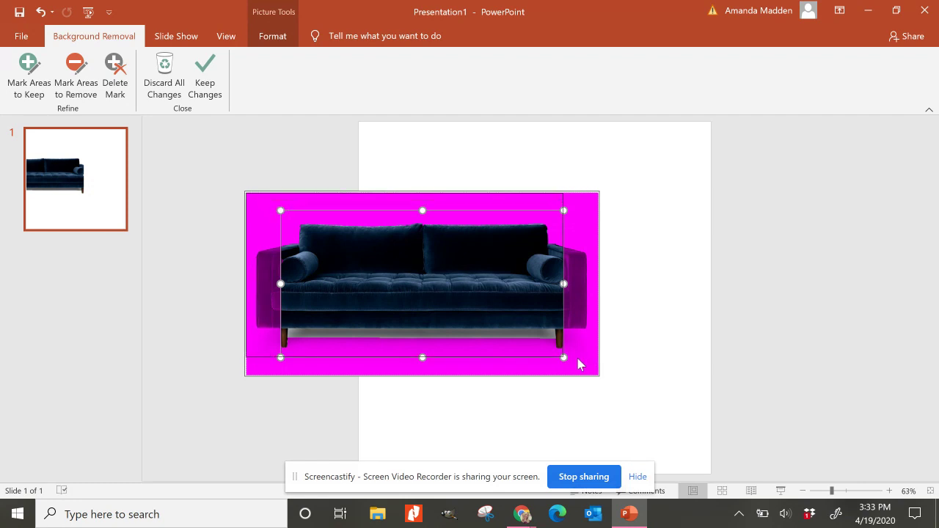
drag(563, 357, 599, 375)
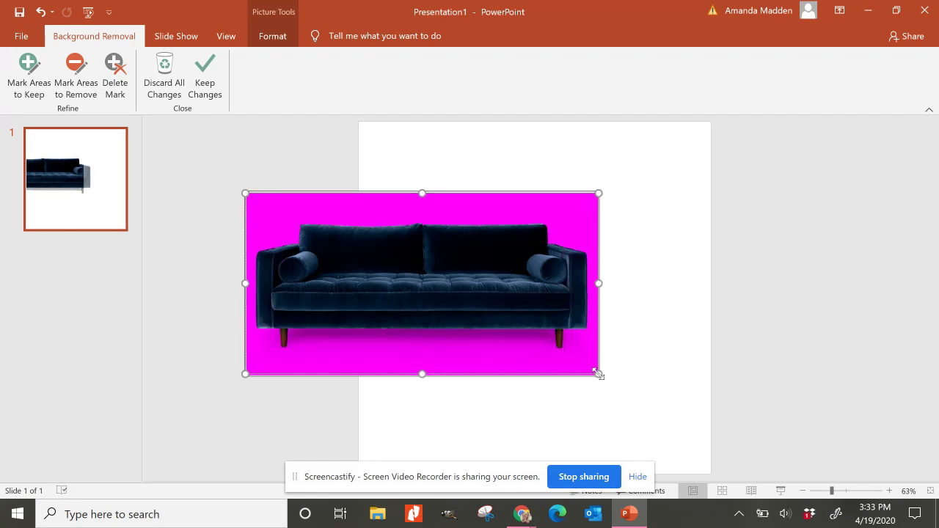
click(790, 267)
- Move the cutout blue sofa up and further onto the slide, and save it as a PNG picture named navysofa on the Desktop
drag(504, 279, 543, 232)
right_click(543, 232)
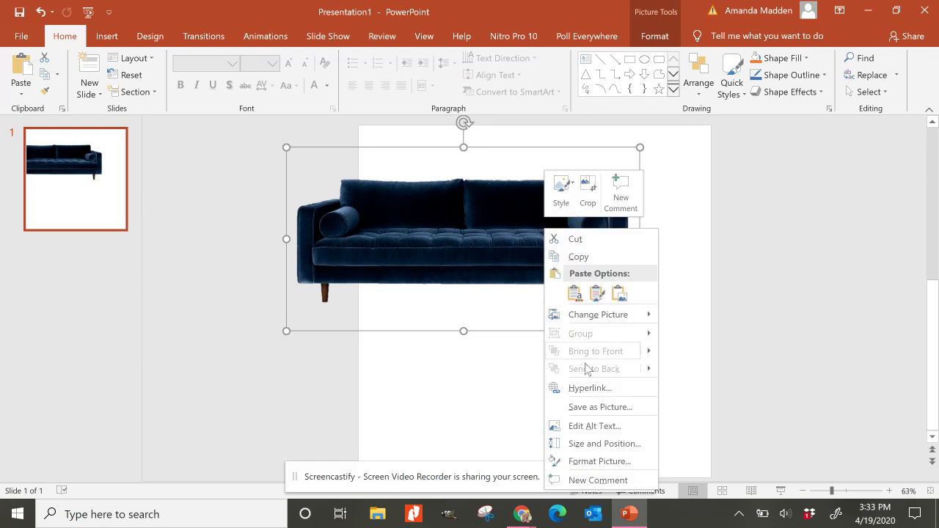
click(596, 408)
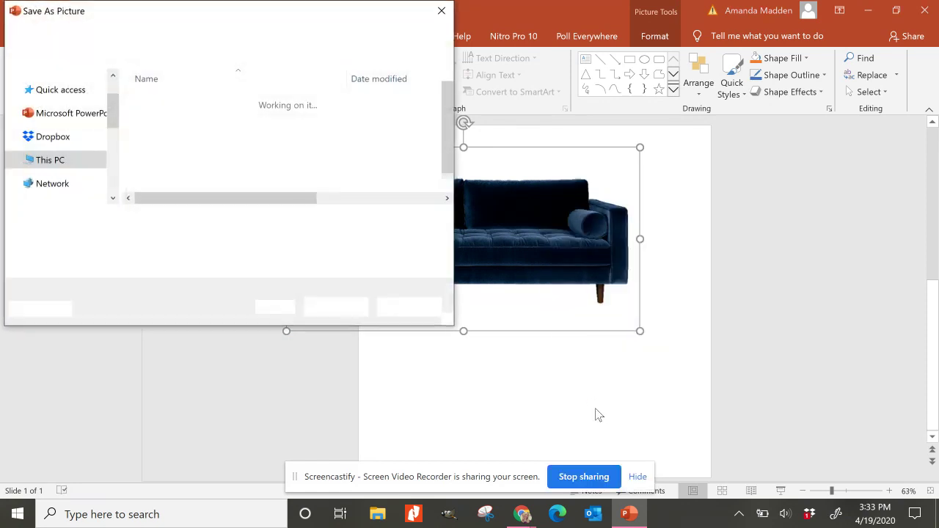
text(navysofa)
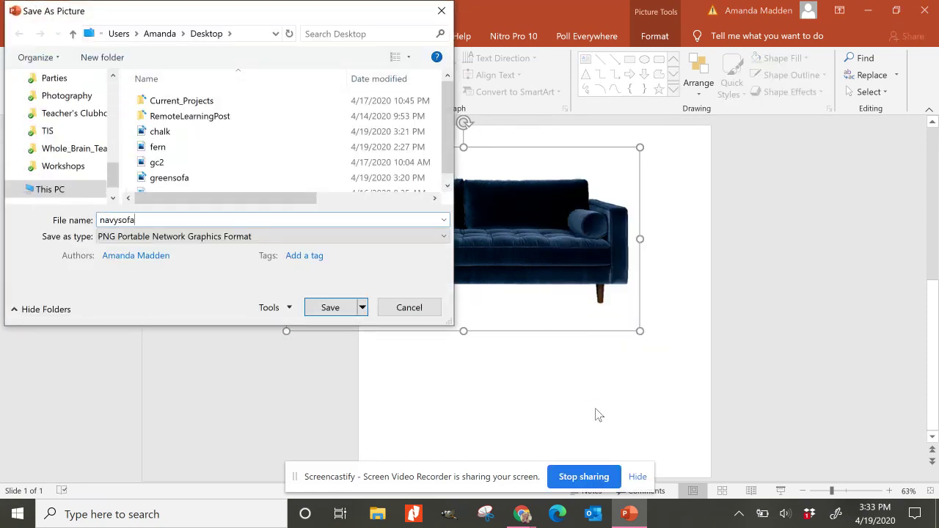
key(Return)
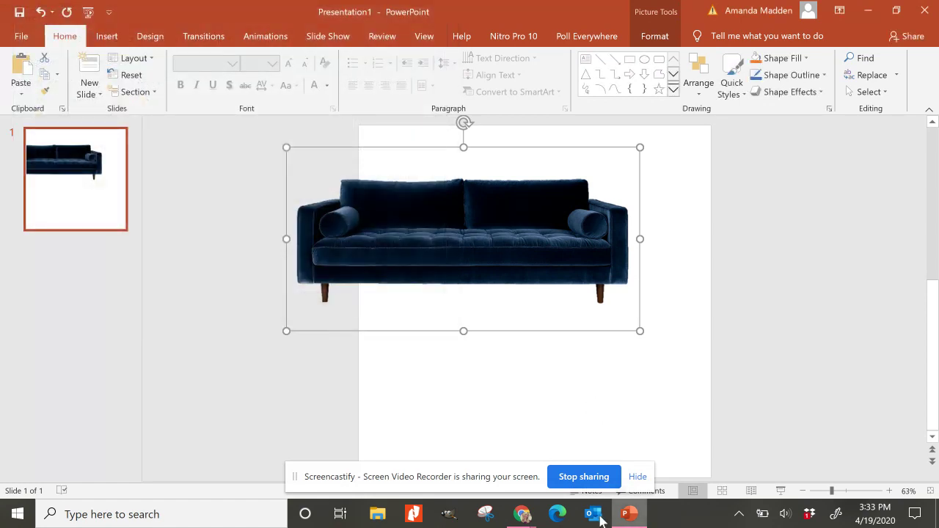
- Switch to the GoogleClassroomHeader_templates presentation in Google Slides and insert the navysofa image from the computer onto the brick wall slide
mouse_move(526, 515)
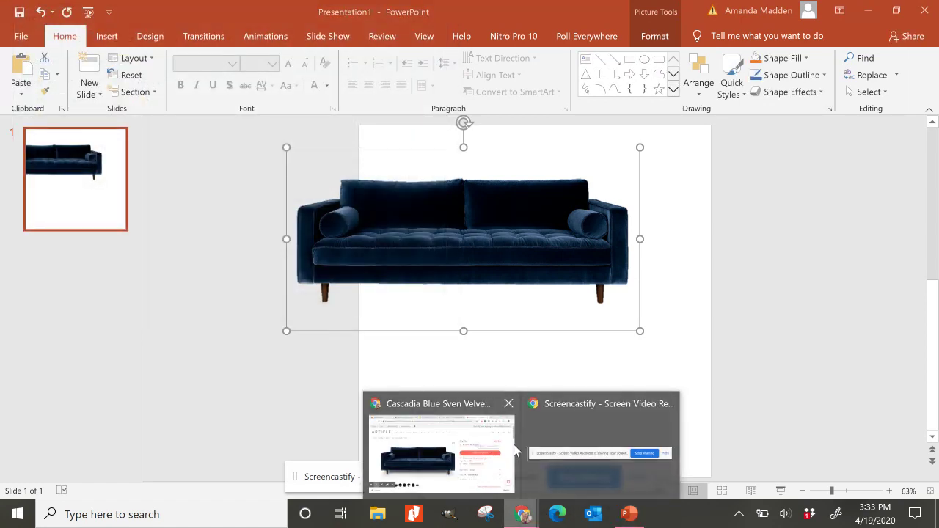
click(489, 445)
click(352, 15)
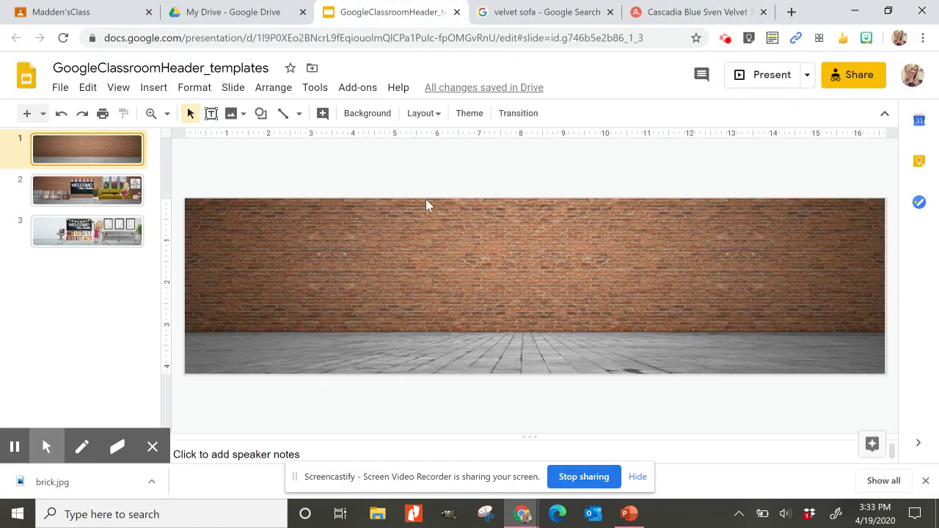
click(233, 115)
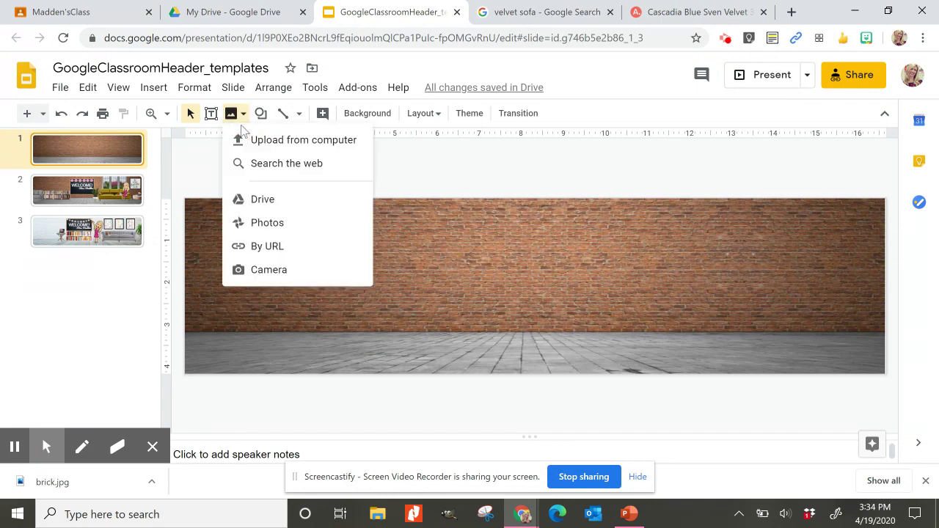
click(303, 142)
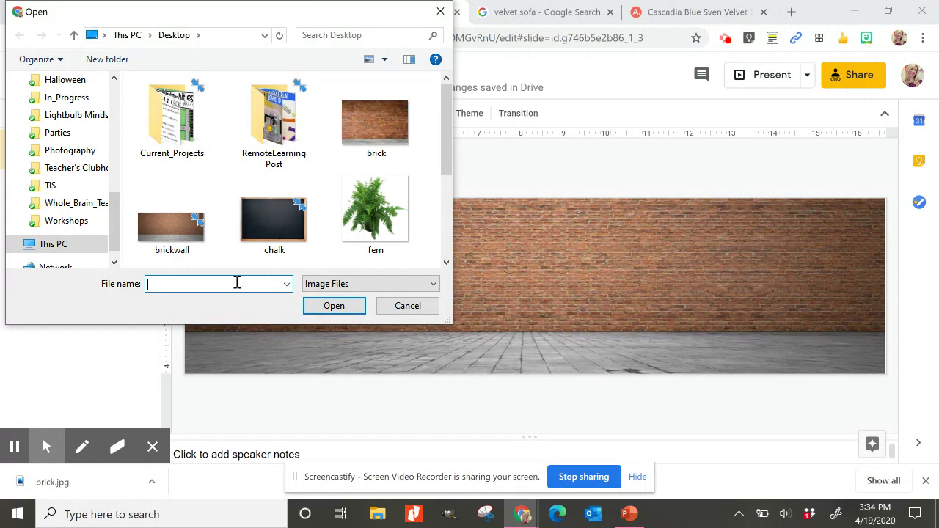
text(navysofa)
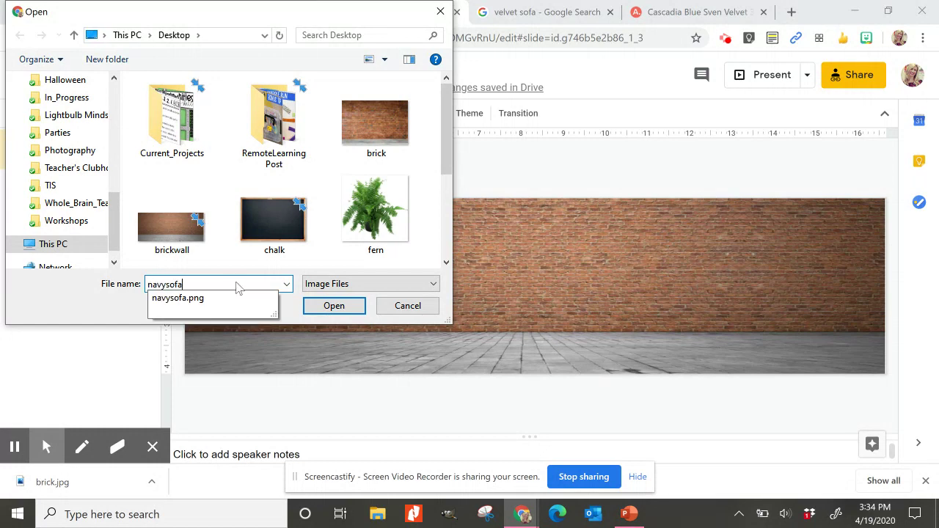
key(Return)
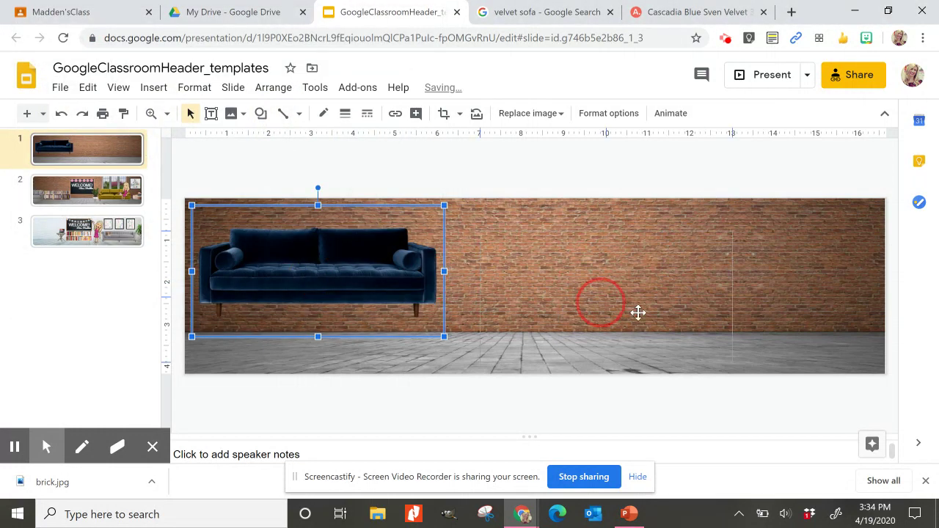
- Move the navy sofa to the right half of the brick wall slide, shrink it slightly and stand it on the grey floor
drag(268, 251, 618, 283)
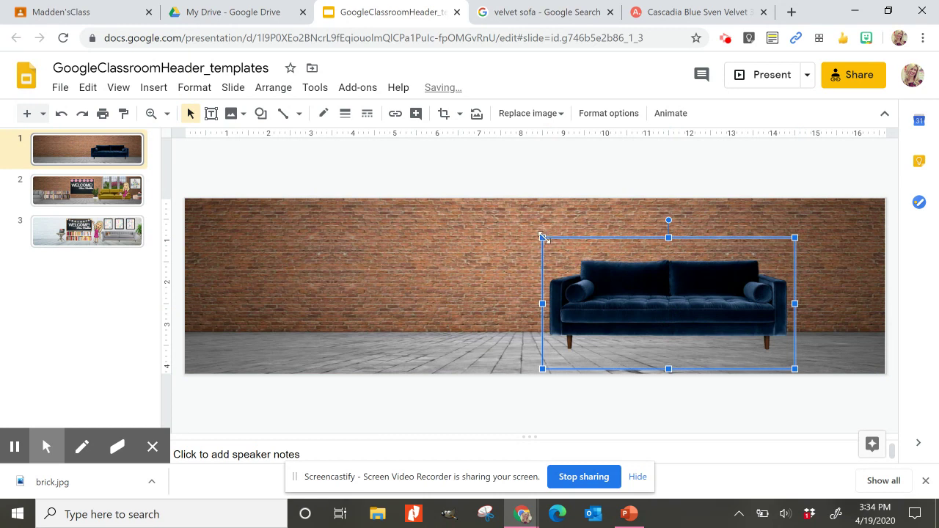
drag(542, 237, 560, 248)
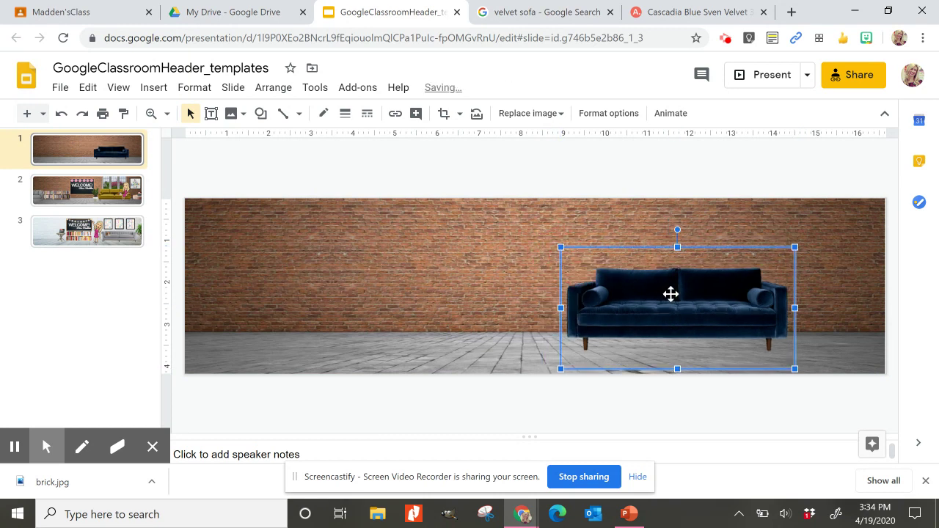
drag(671, 293, 664, 300)
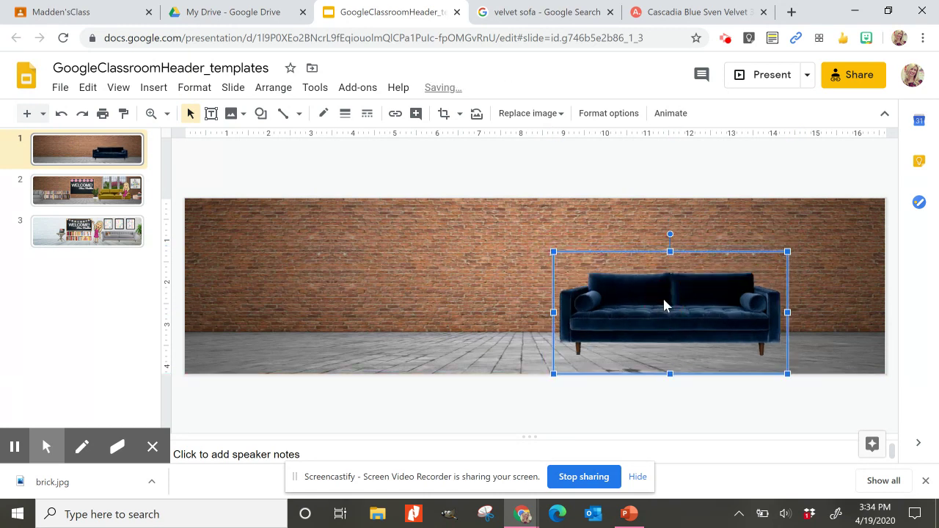
- Examine the furnished example headers on slides 2 and 3, and shift the navy sofa slightly to the right on slide 1
click(106, 197)
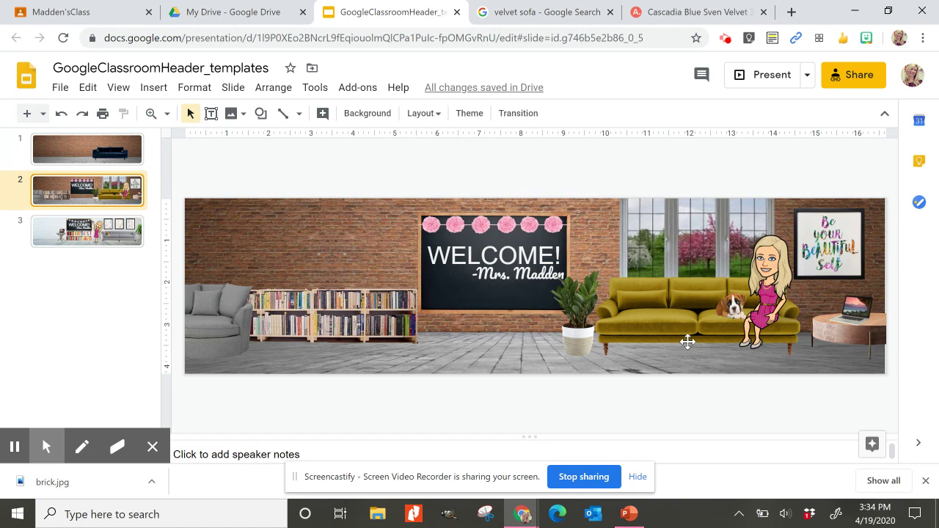
click(126, 250)
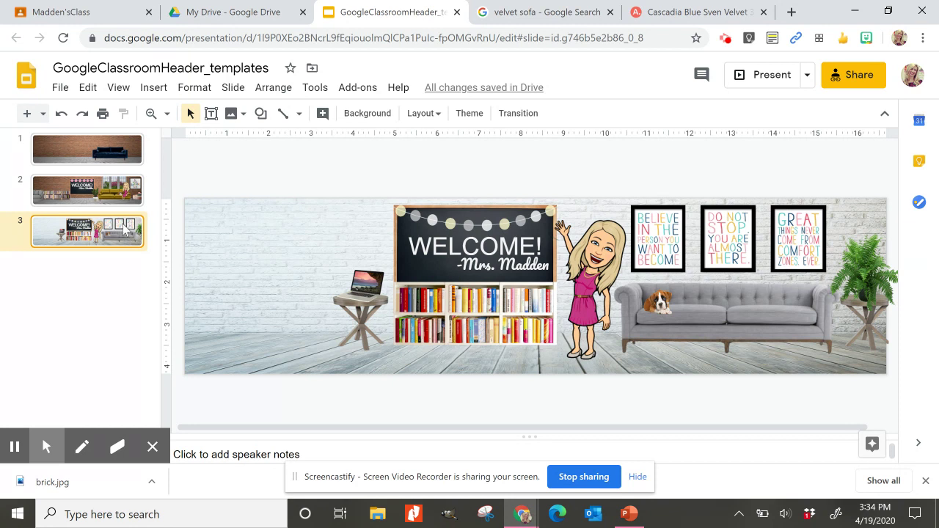
click(97, 176)
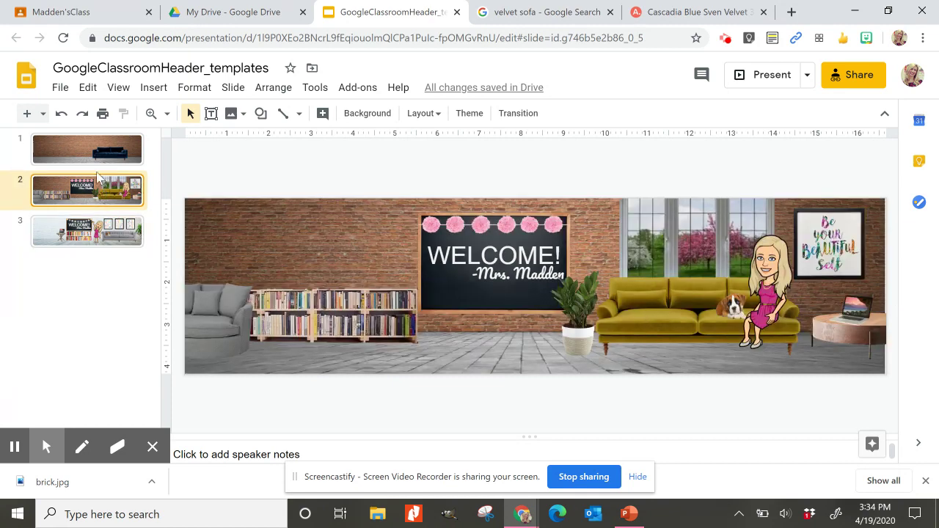
click(89, 155)
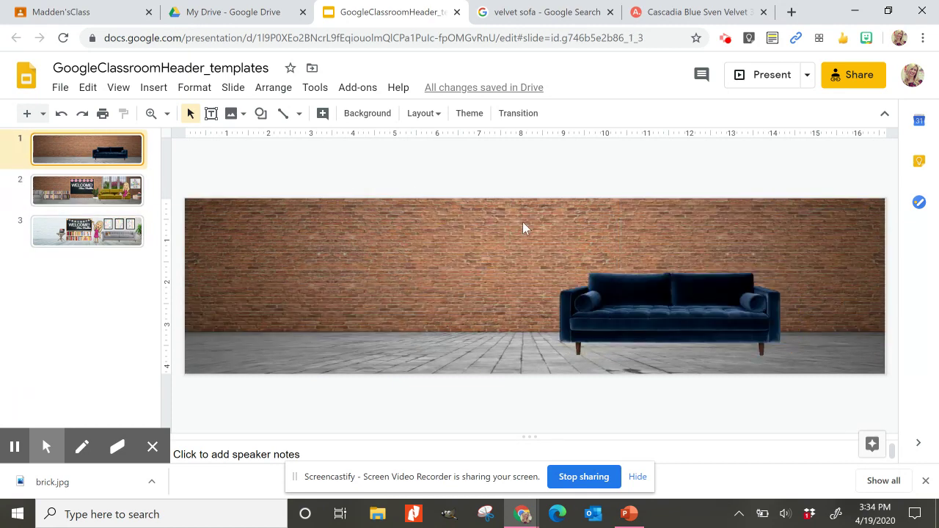
drag(618, 304, 639, 308)
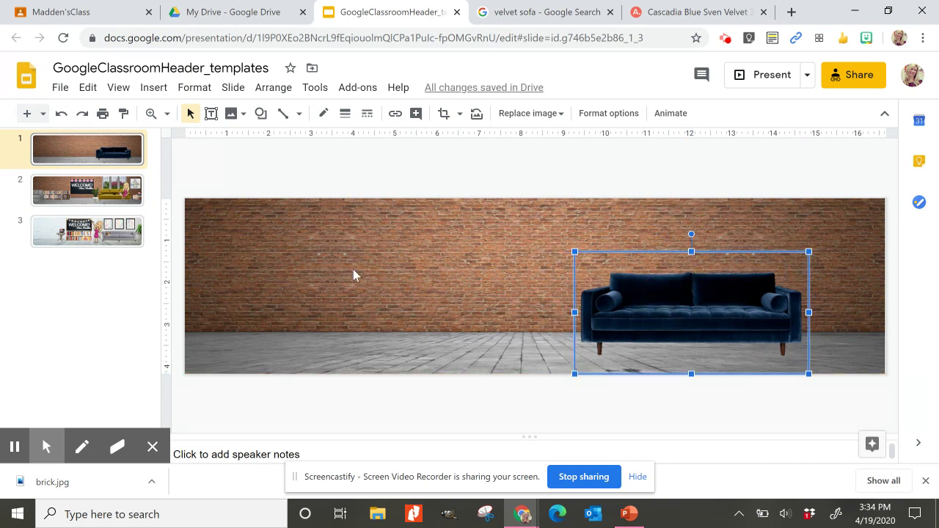
click(128, 197)
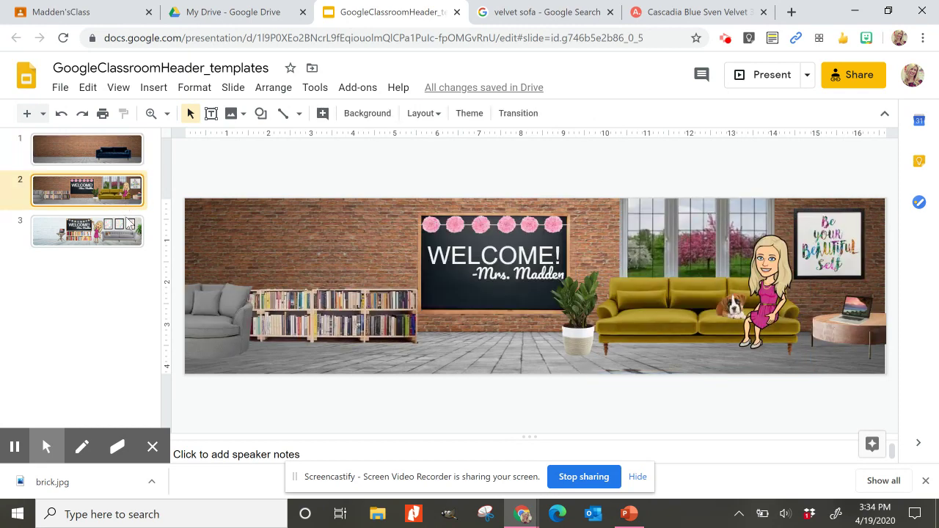
click(128, 227)
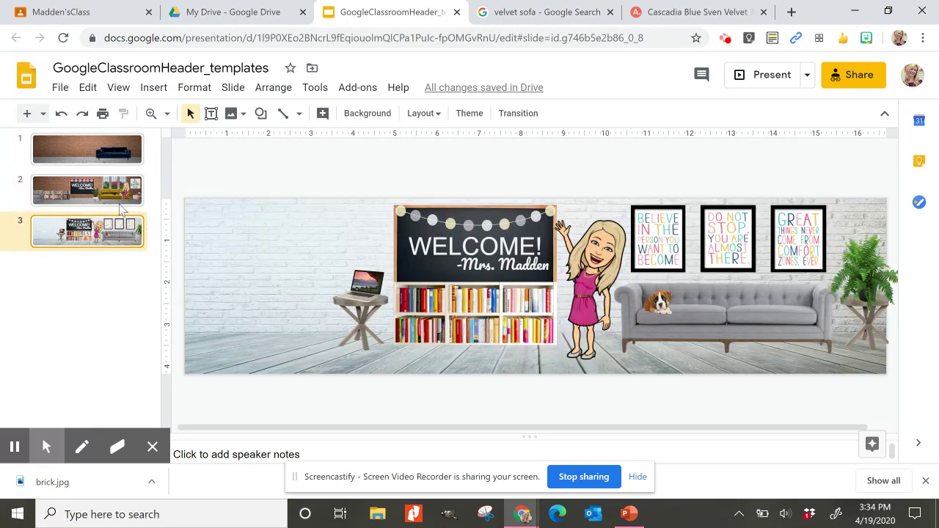
click(110, 158)
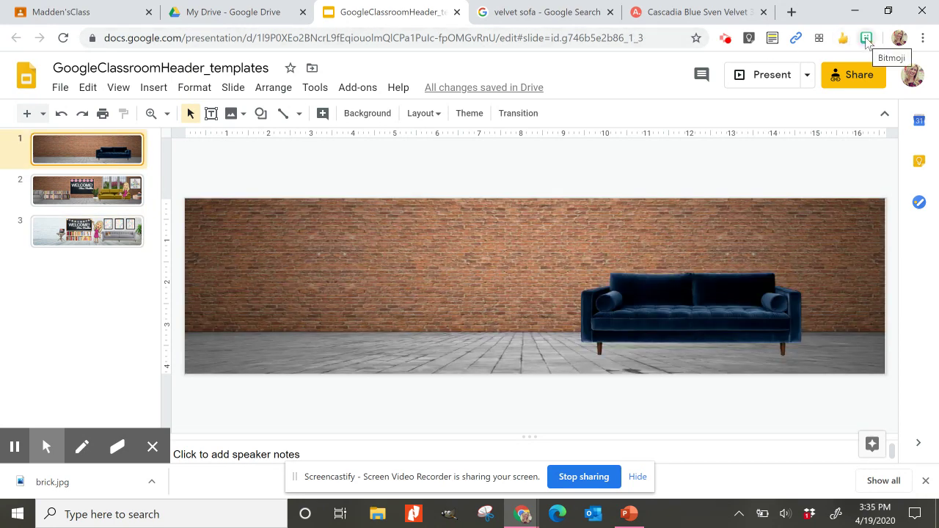
- Copy the waving full-body avatar from Bitmoji, paste it onto the brick wall slide and stand it just left of the navy sofa
click(866, 39)
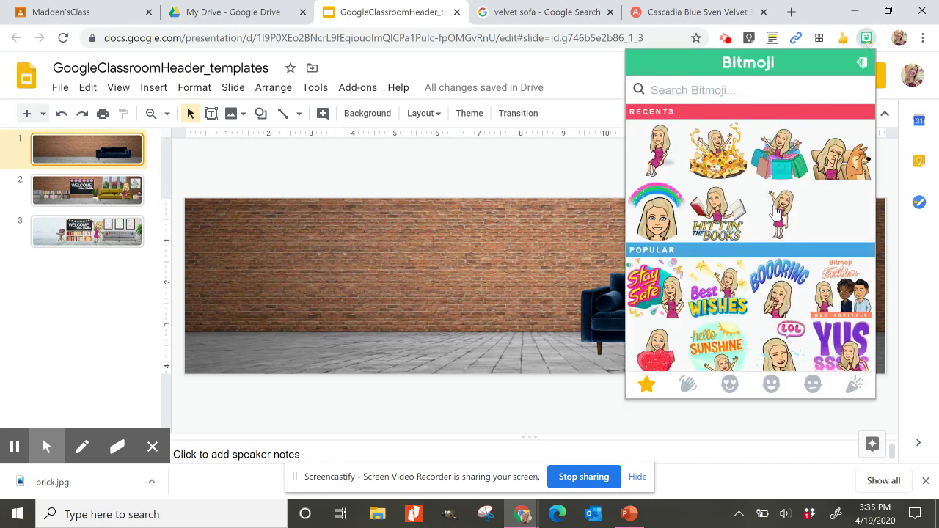
right_click(777, 211)
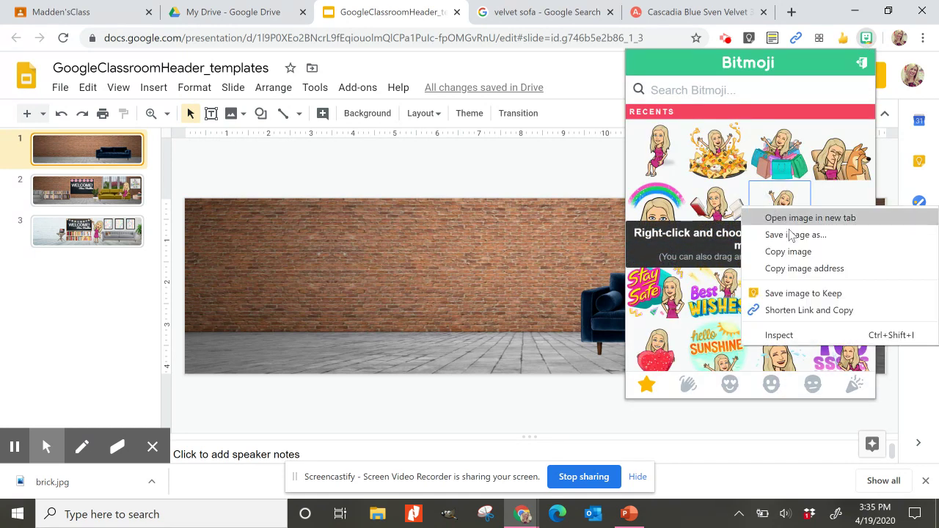
click(788, 251)
click(496, 266)
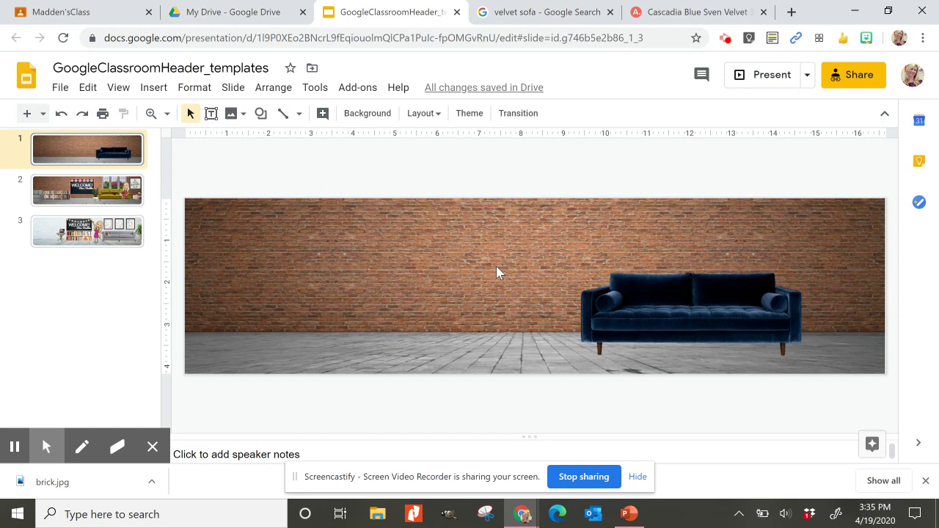
key(ctrl+v)
drag(480, 272, 519, 289)
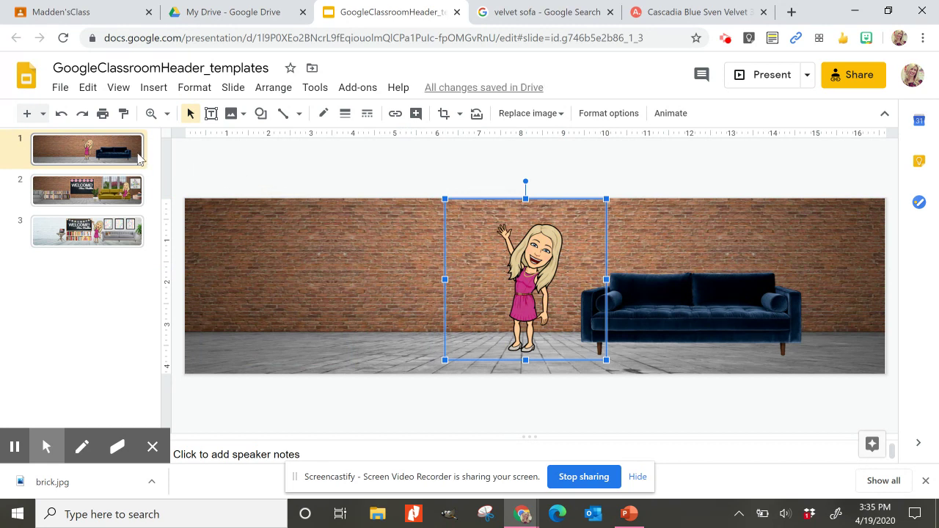
- Delete the first slide with the navy sofa and display the white brick header slide
click(125, 158)
key(Delete)
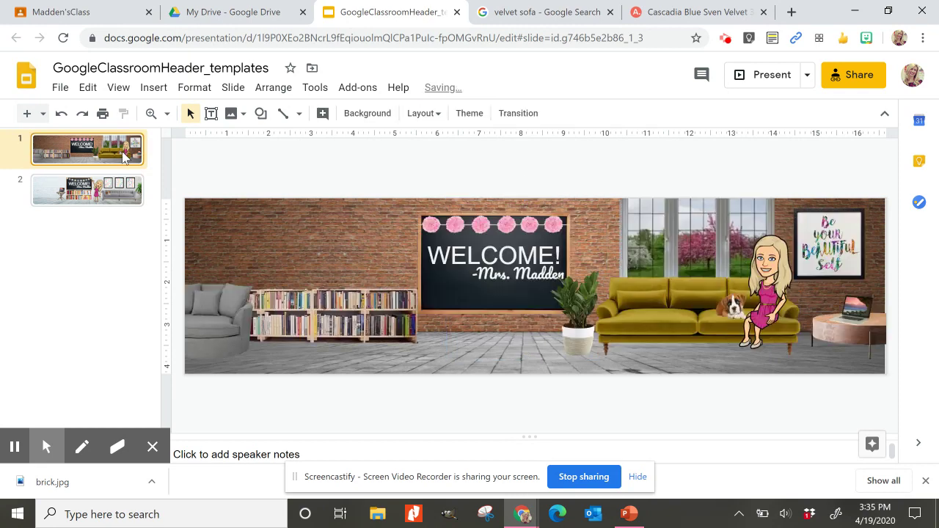
click(122, 245)
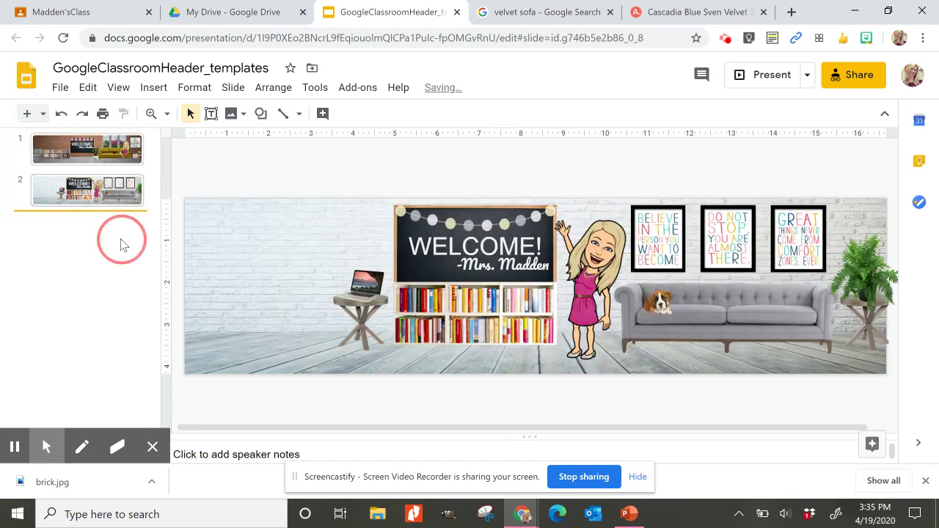
- Open the presentation's download options
click(61, 95)
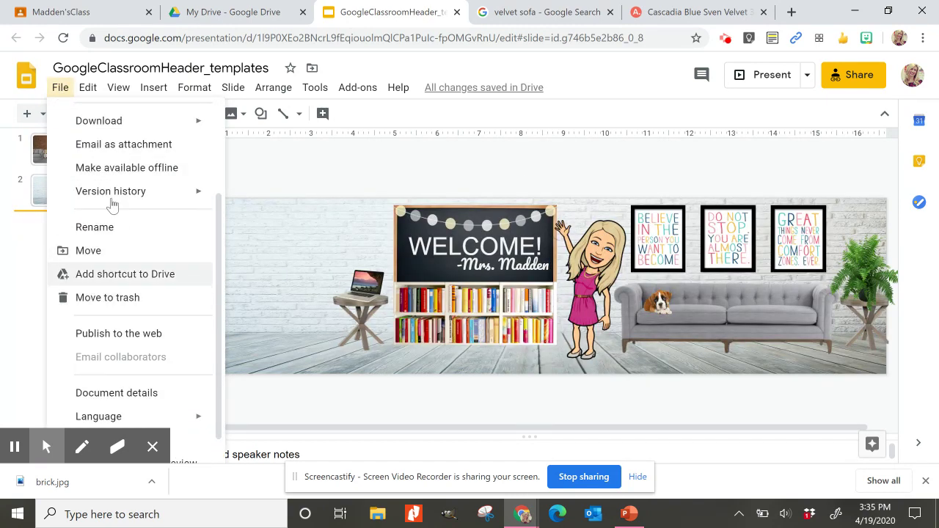
mouse_move(127, 102)
mouse_move(61, 88)
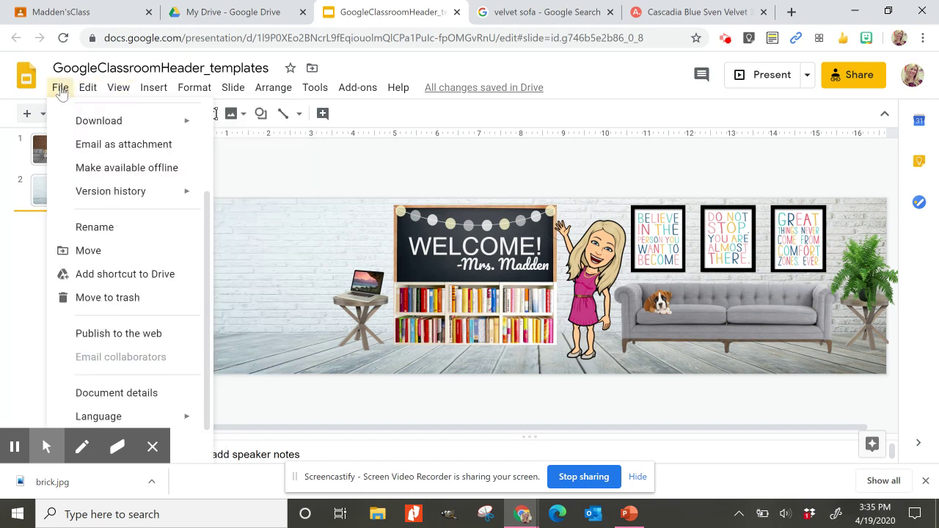